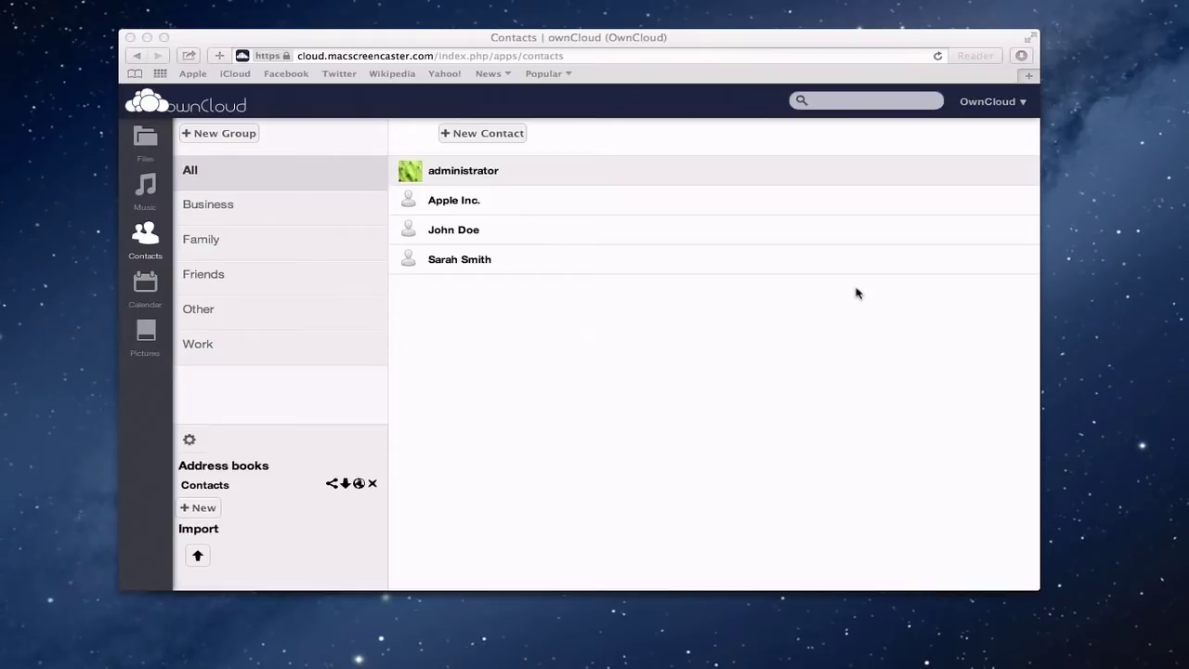
- Switch the ownCloud web page in Safari from Contacts to the Files list of five files
left_click(767, 39)
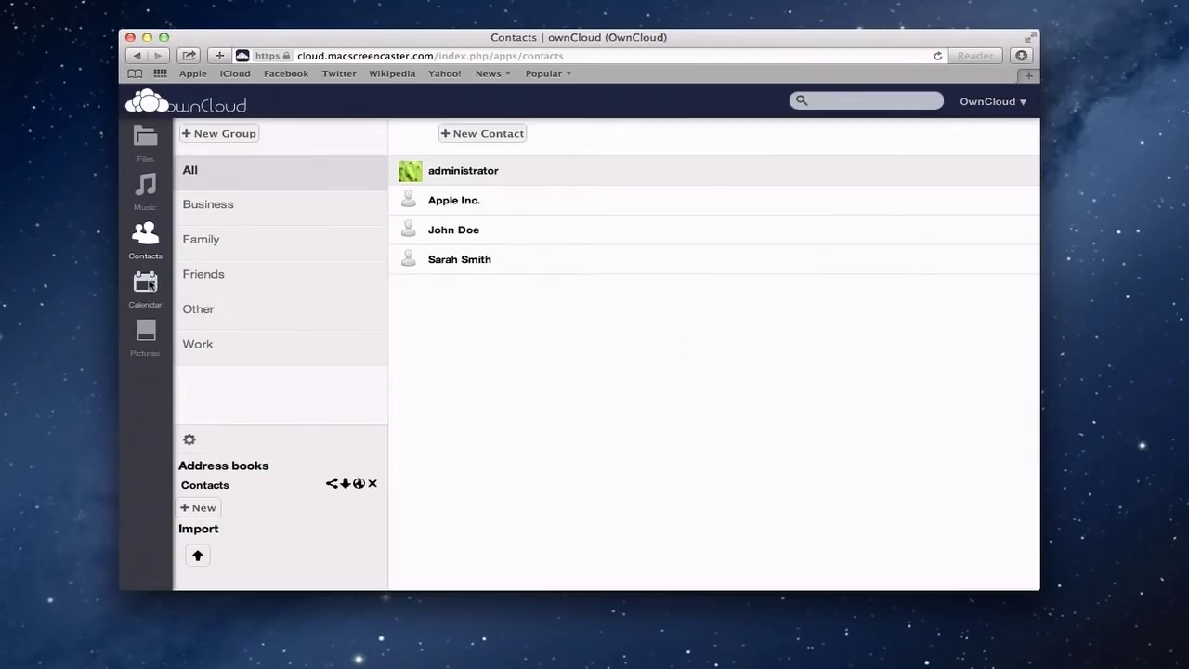
left_click(144, 144)
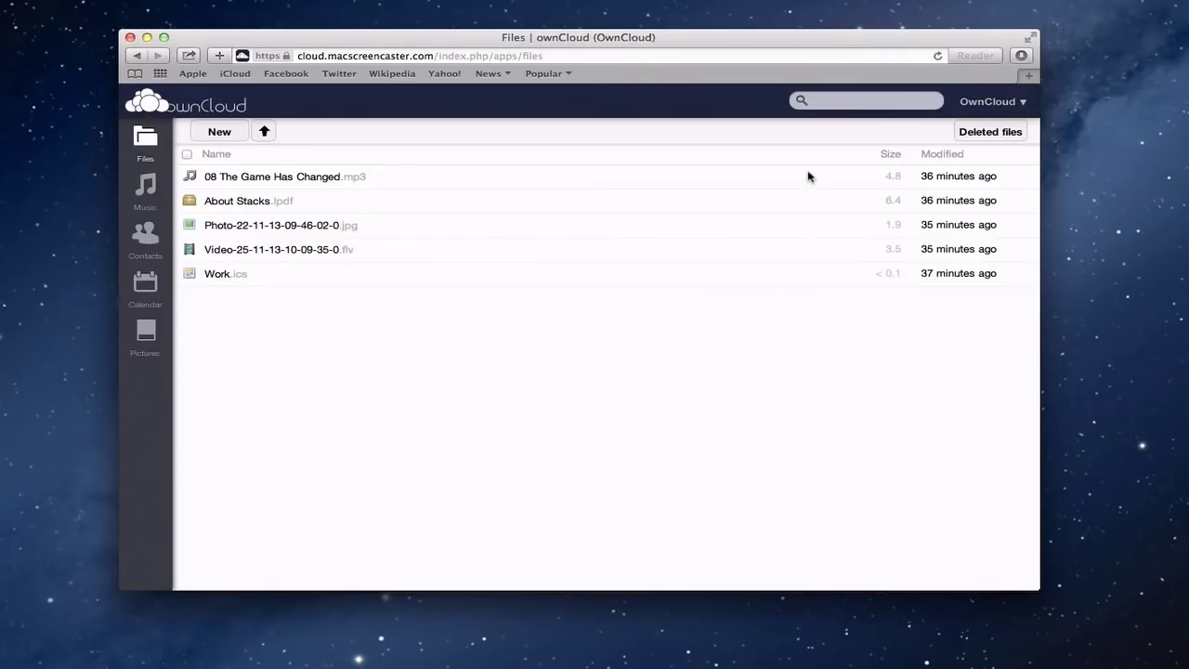
- From Personal settings, open the Desktop Sync Clients download page showing the Mac client 1.4.2
left_click(1018, 104)
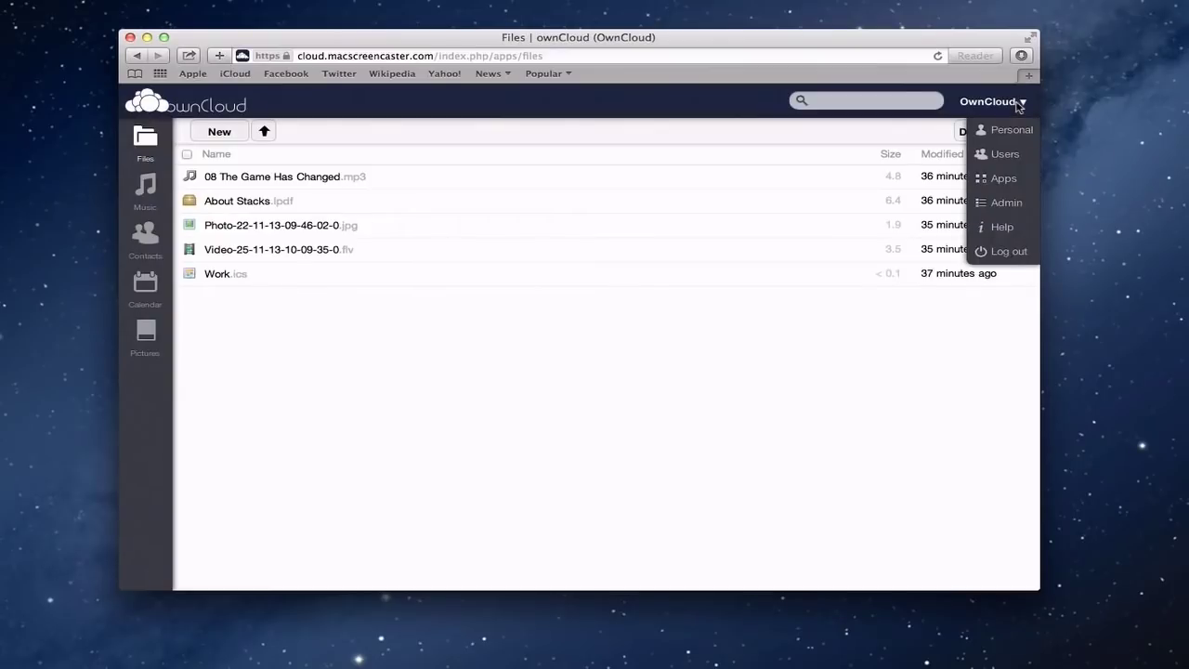
left_click(1009, 132)
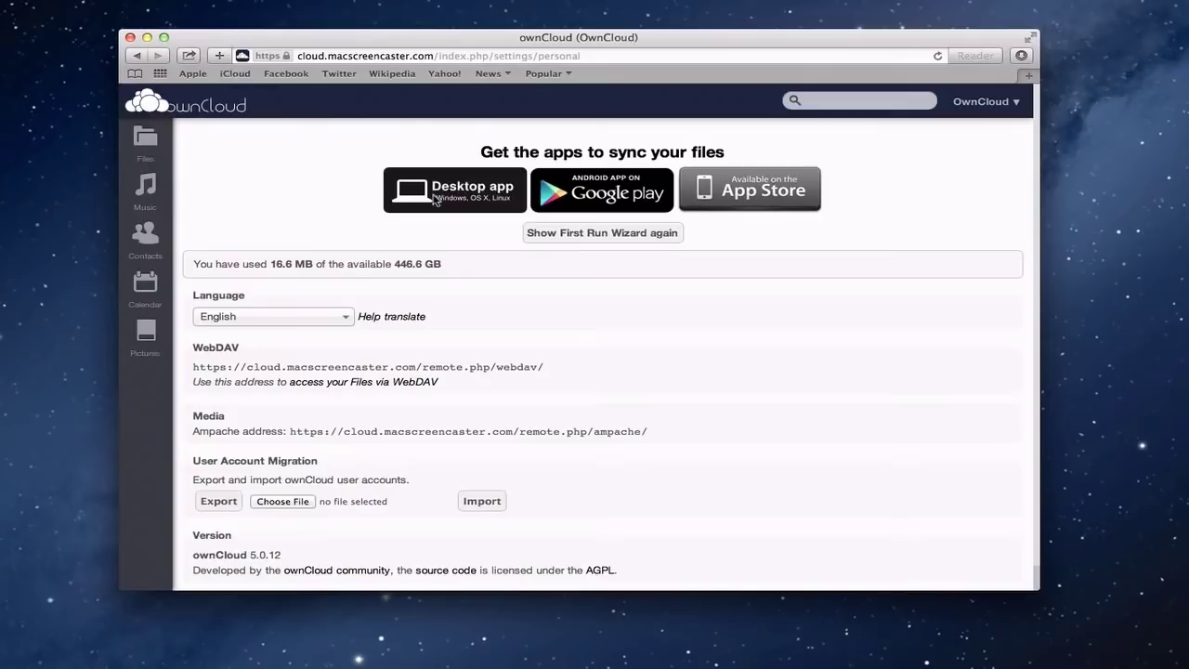
left_click(433, 200)
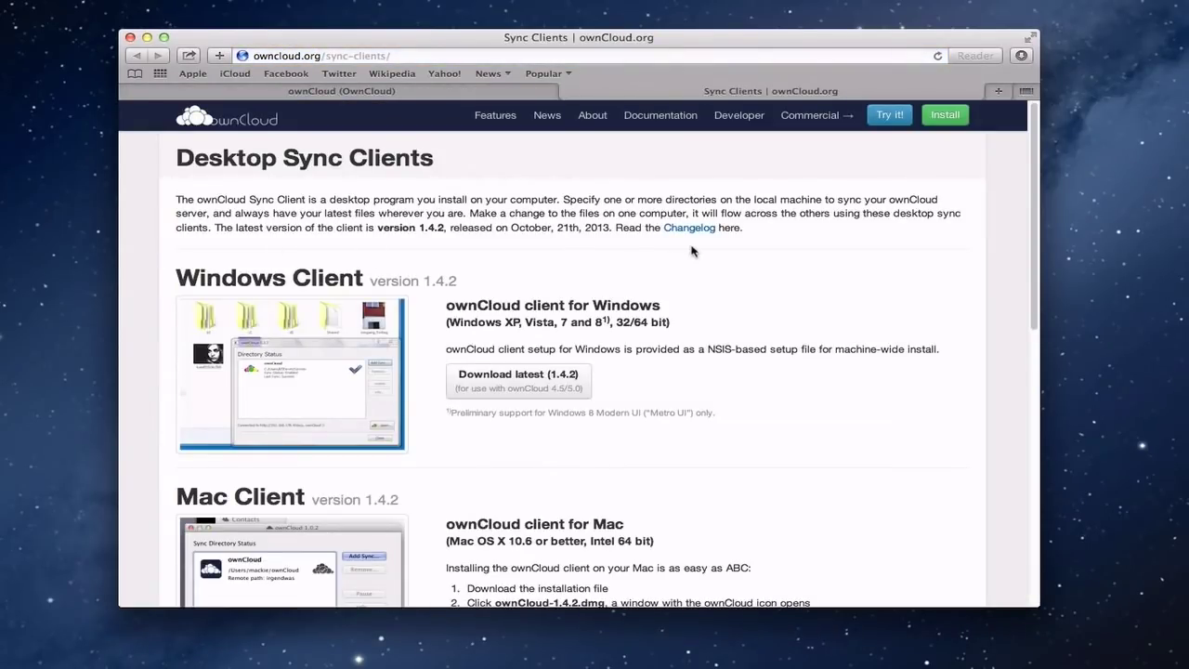
scroll(691, 251, "down", 1)
scroll(691, 251, "down", 5)
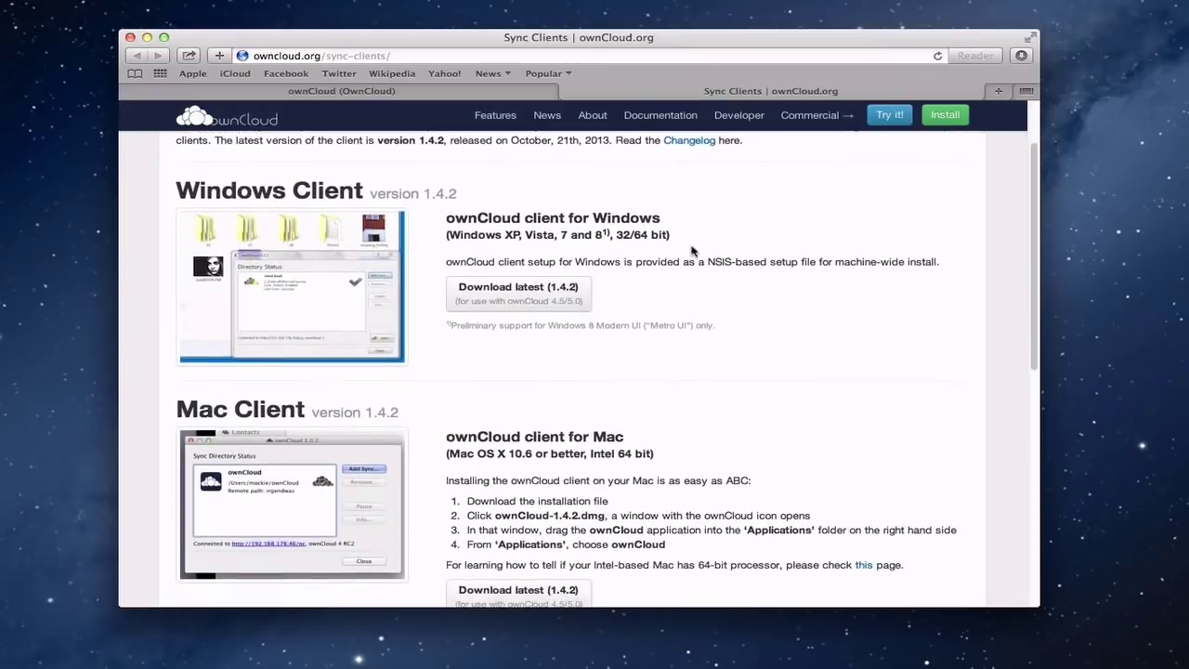
scroll(691, 251, "down", 3)
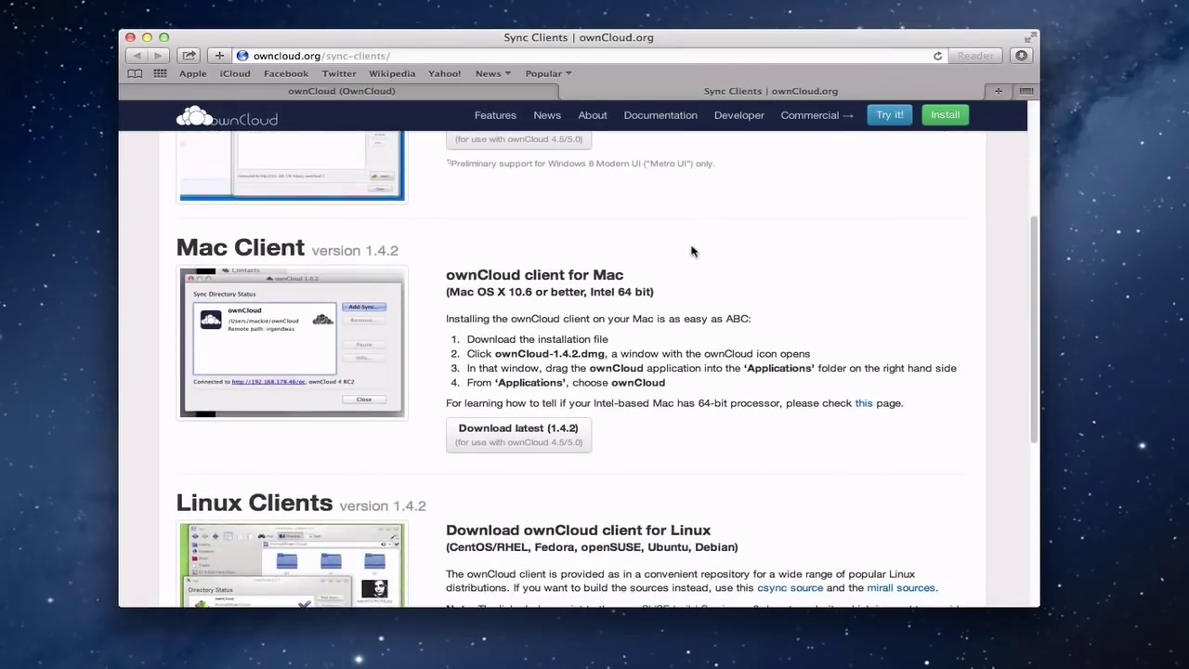
scroll(691, 251, "up", 3)
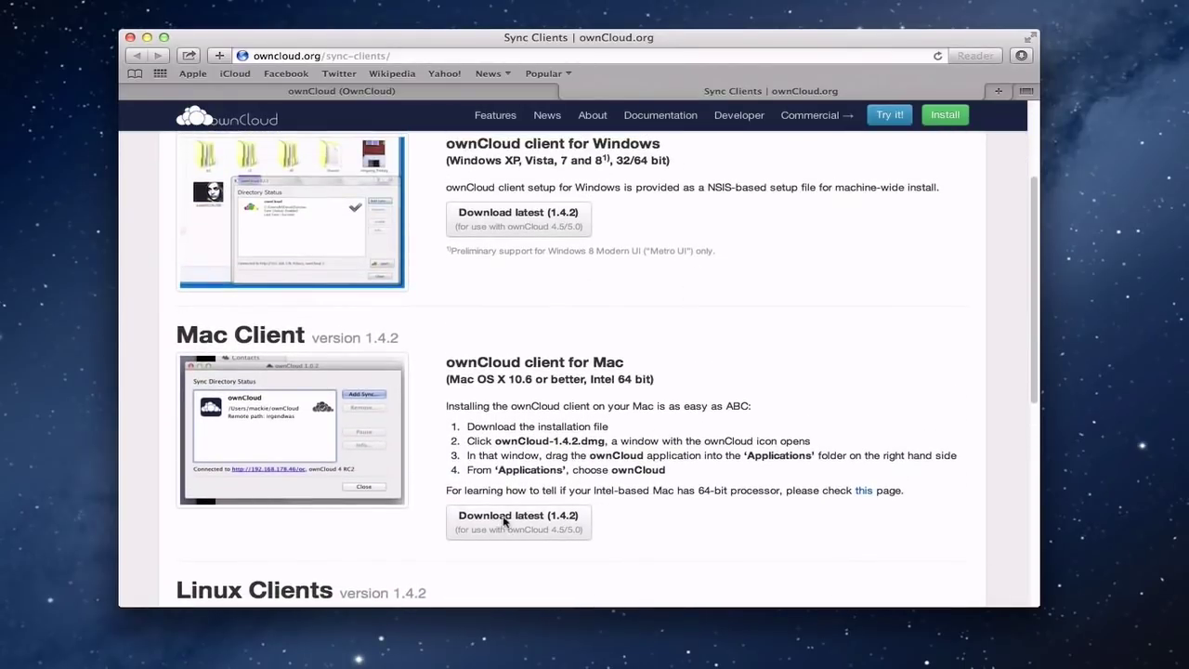
- Download the latest Mac client and open the ownCloud-1.4.2-2.dmg disk image
left_click(504, 522)
left_click(1020, 55)
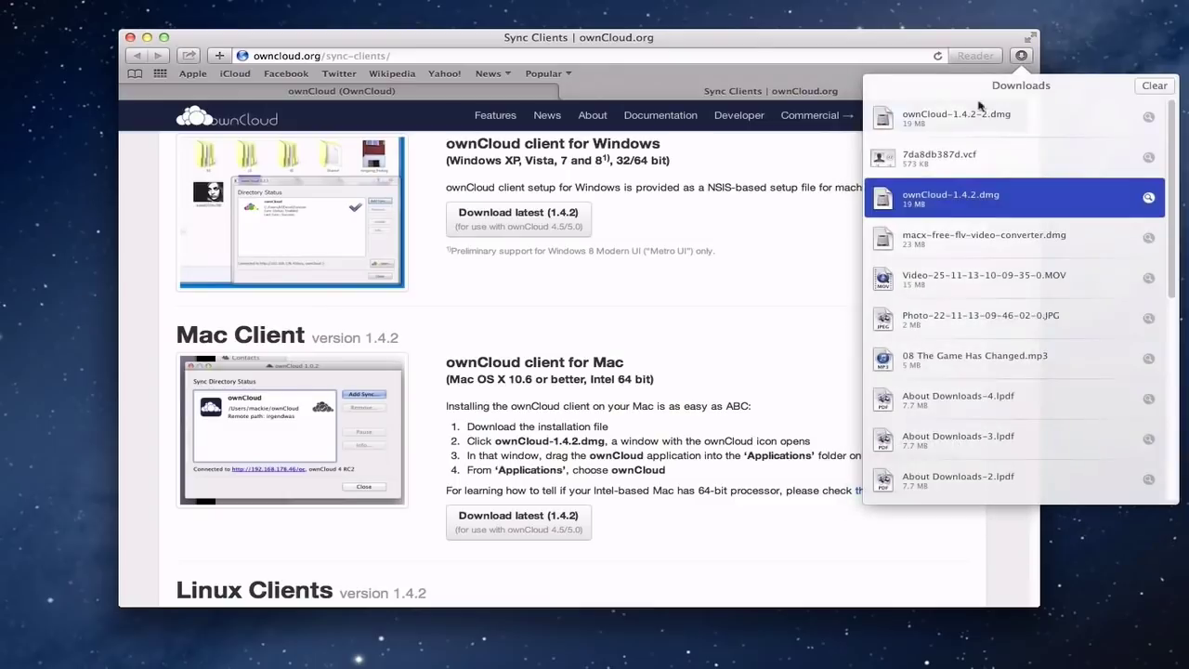
double_click(890, 123)
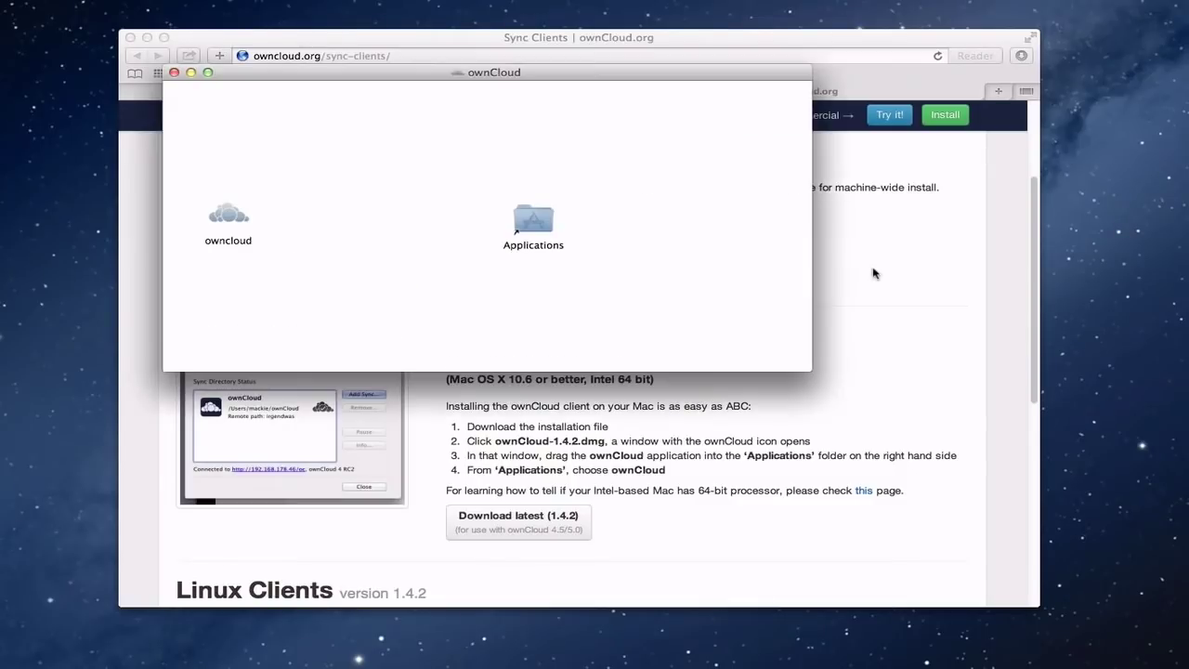
- Copy the owncloud app into Applications and close the disk image window
left_click(226, 216)
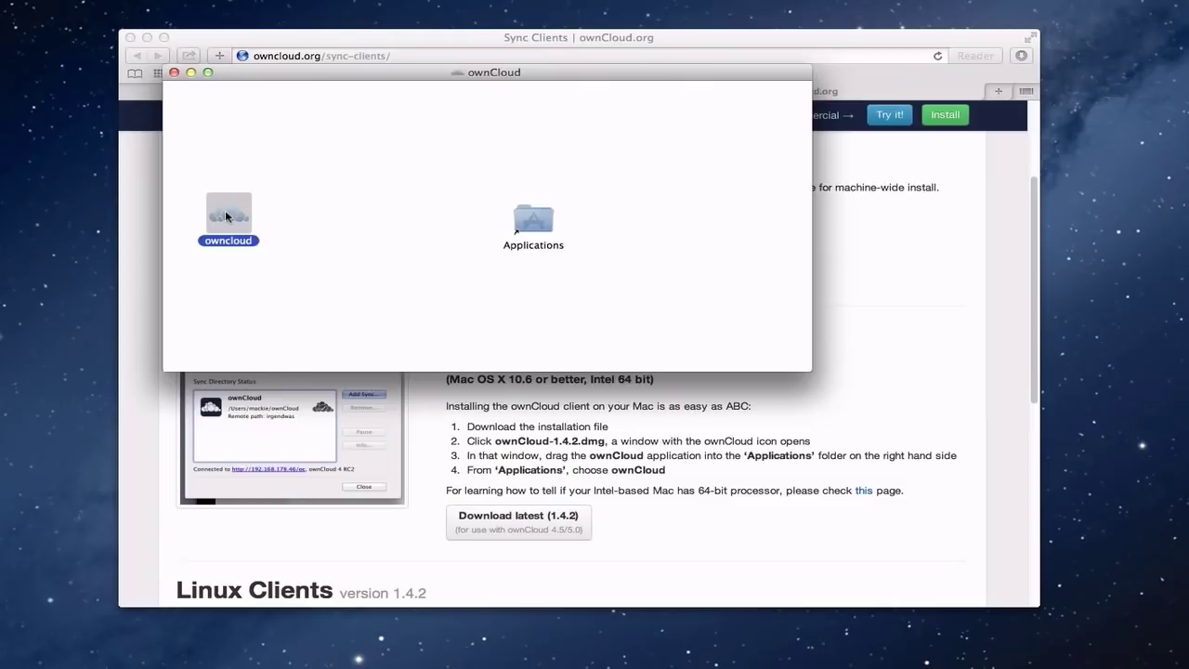
left_click_drag(226, 216, 535, 226)
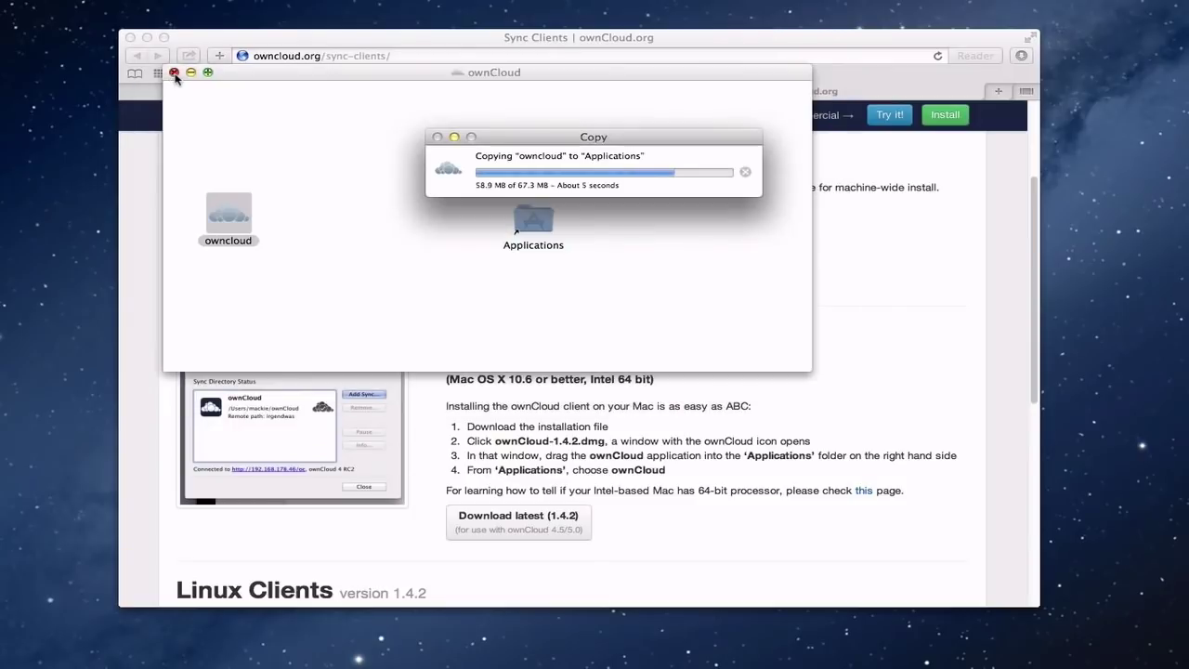
left_click(174, 74)
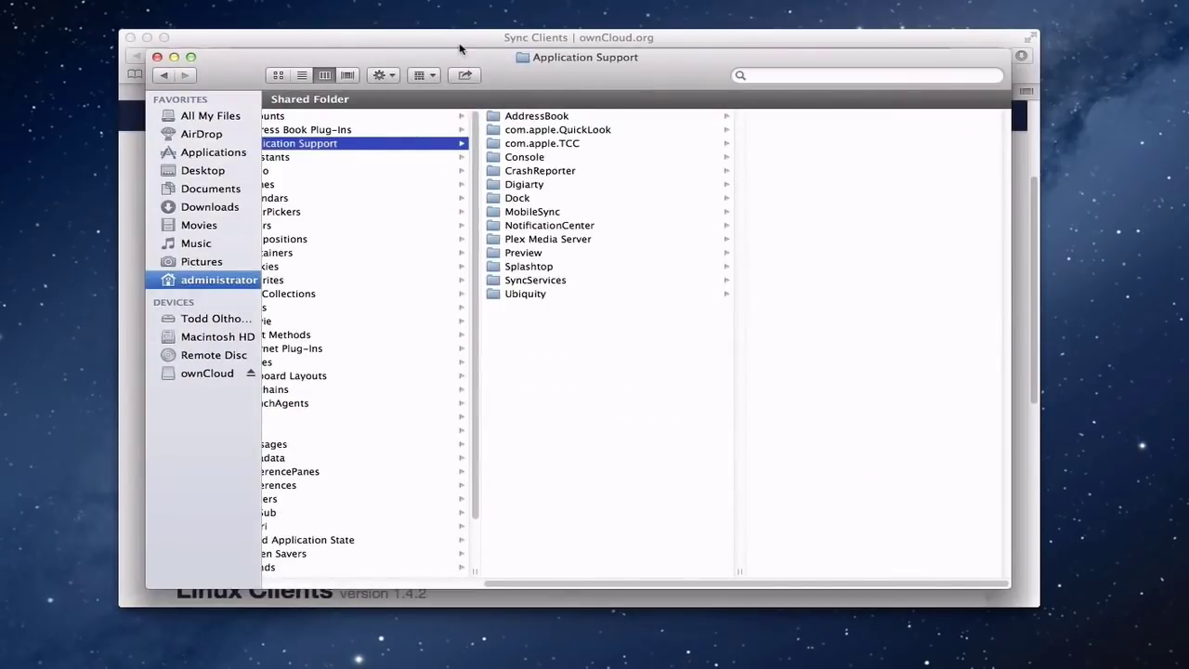
- Launch owncloud from the Applications folder, approving the Gatekeeper prompt to open it
left_click(212, 156)
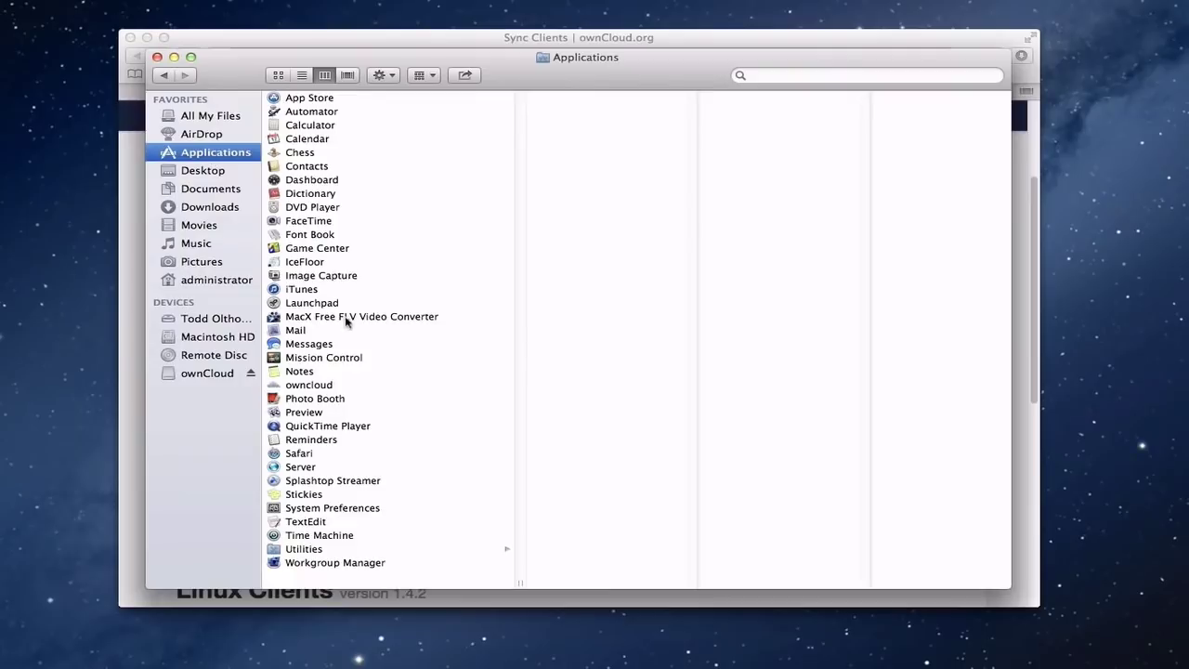
left_click(290, 387)
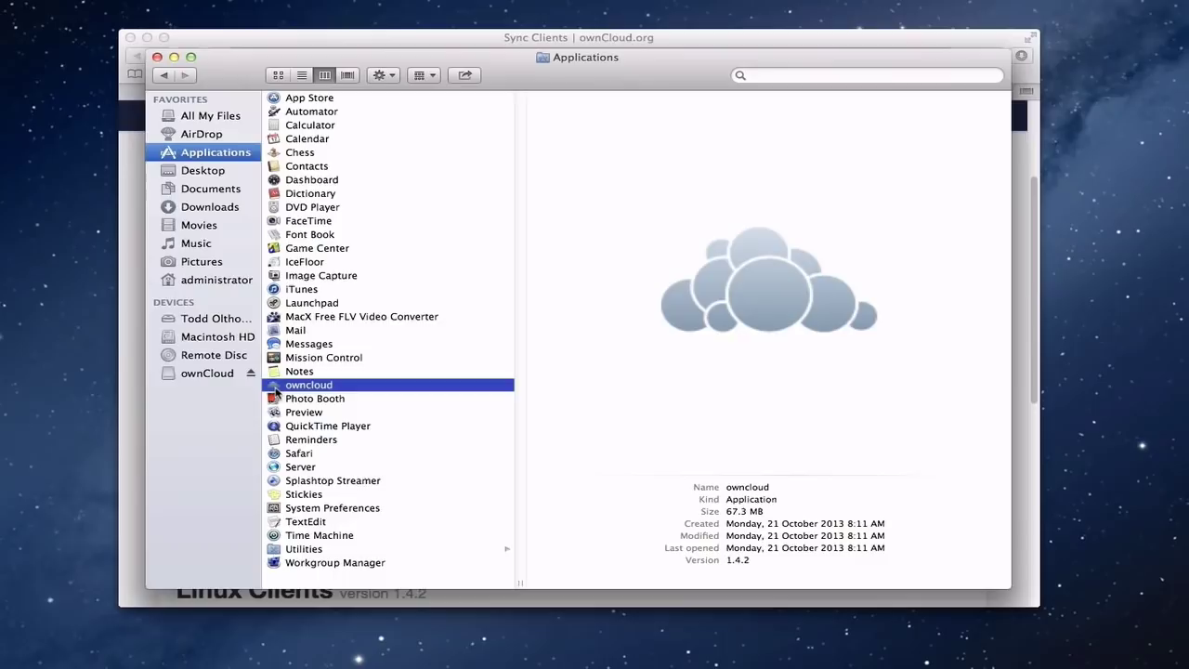
double_click(275, 388)
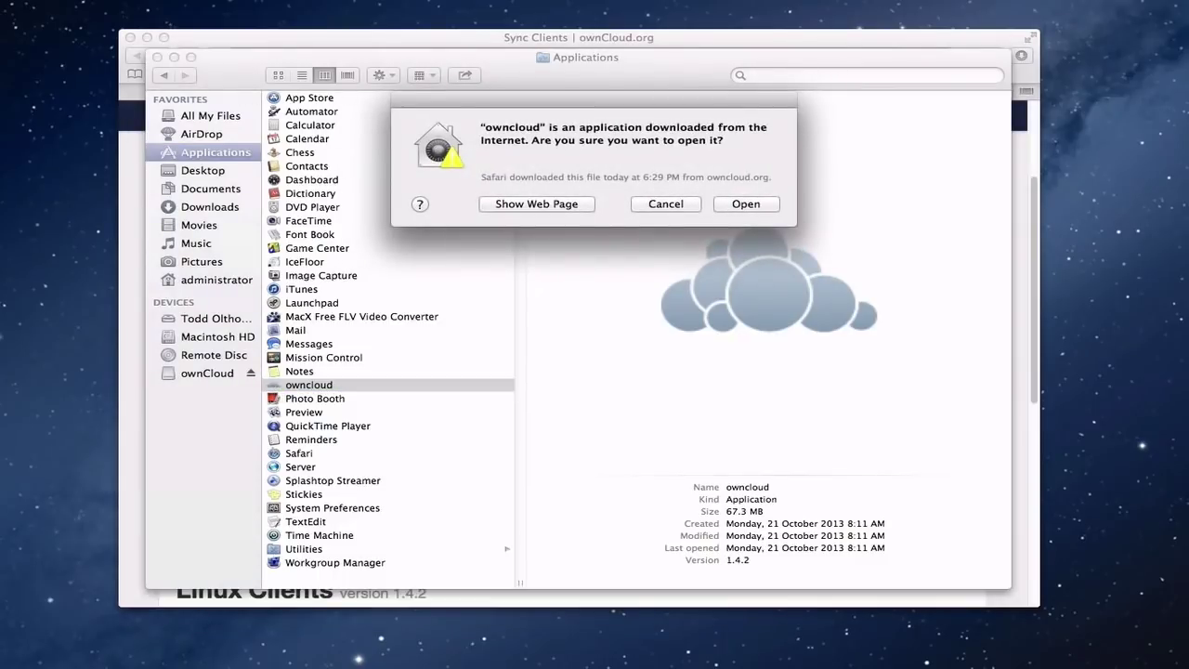
left_click(174, 57)
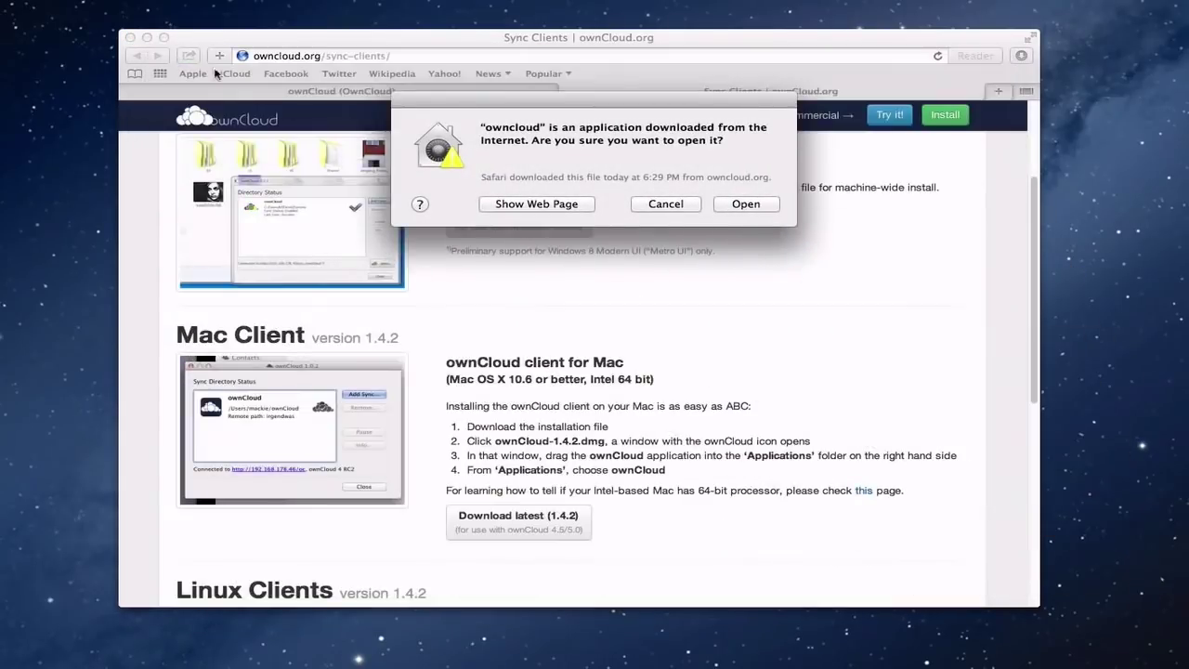
left_click(733, 208)
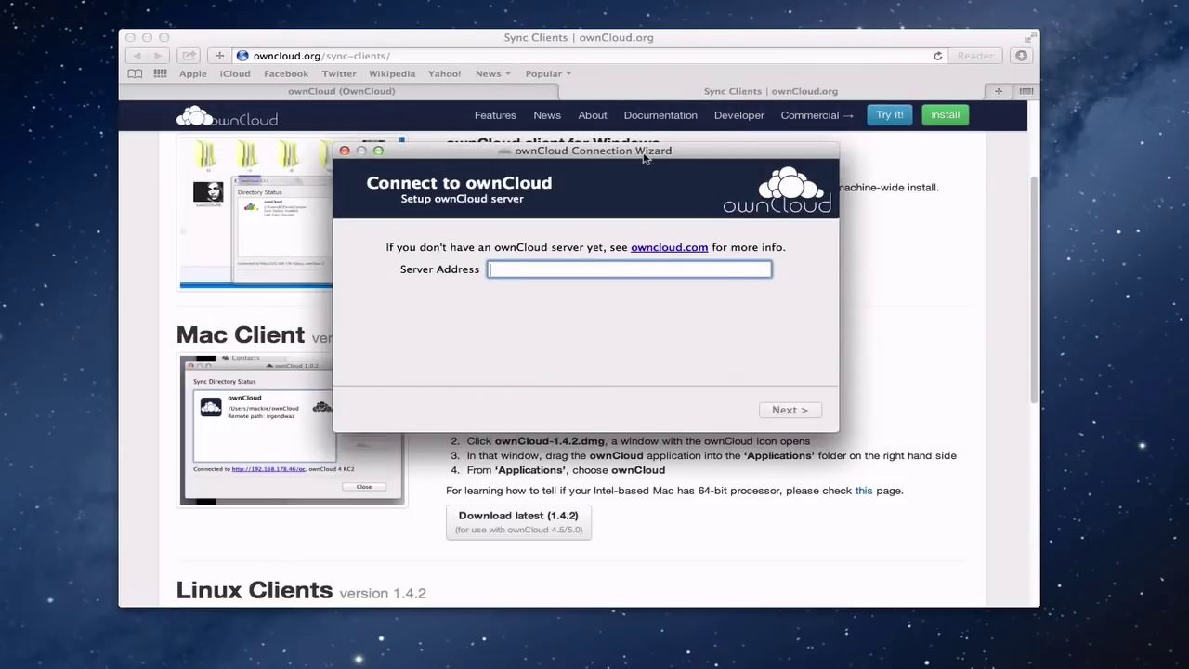
left_click(569, 92)
left_click(568, 92)
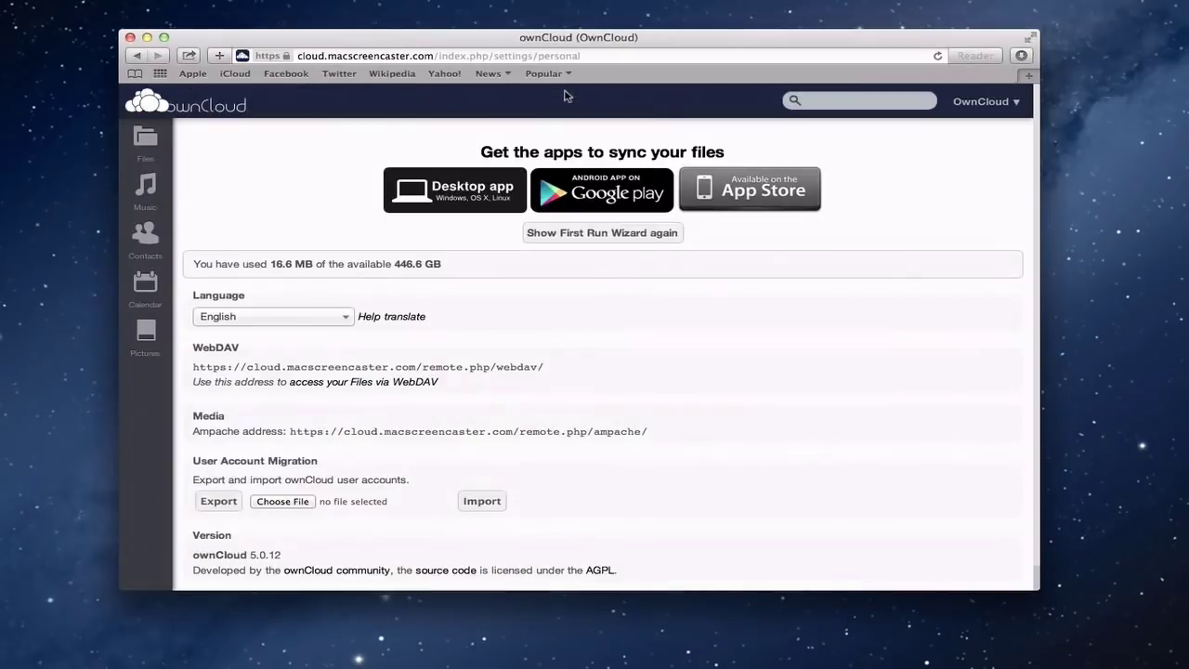
left_click(147, 37)
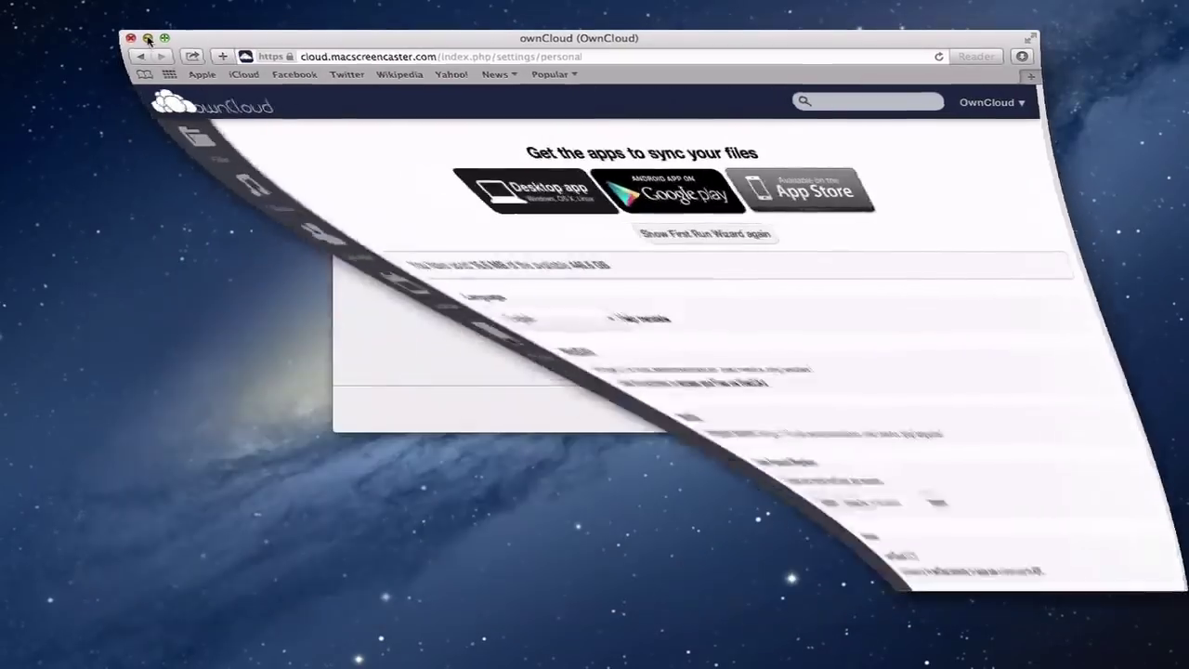
left_click_drag(539, 148, 514, 154)
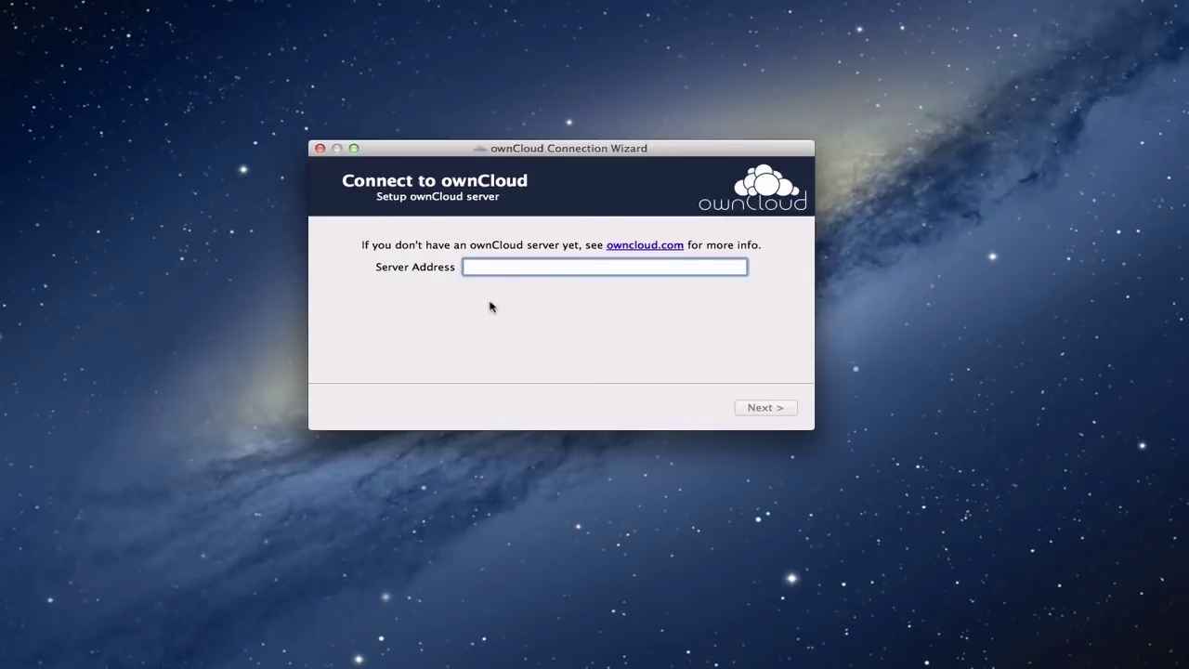
type("https://")
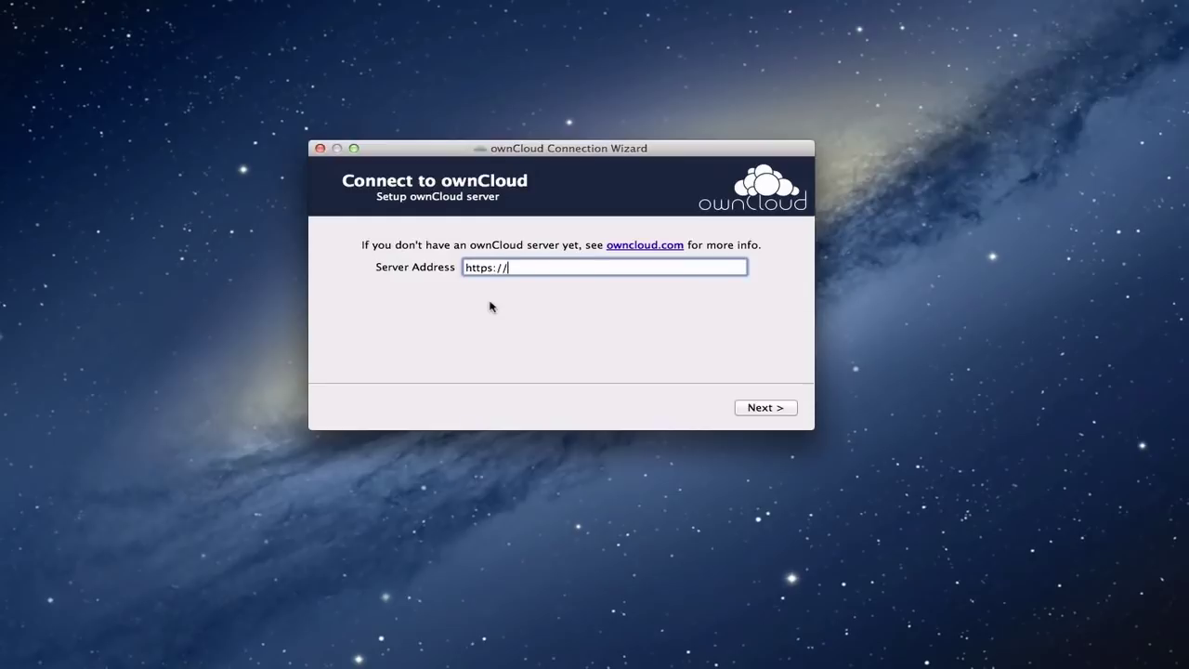
type("cloud.macscreencaster.com")
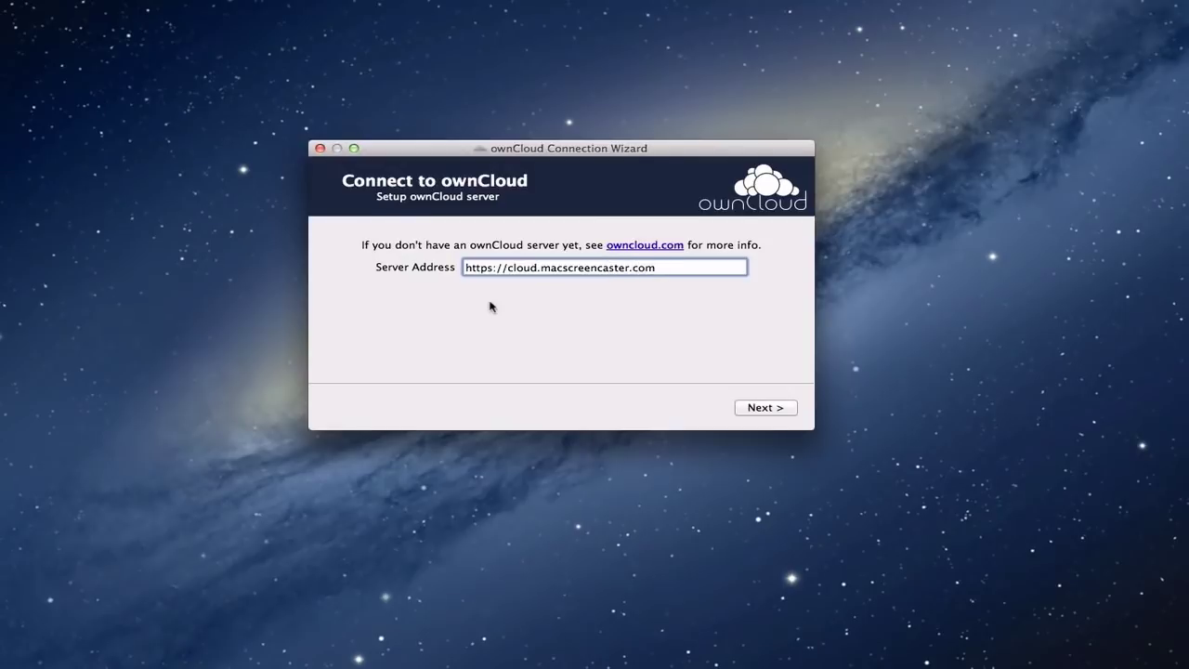
left_click(759, 407)
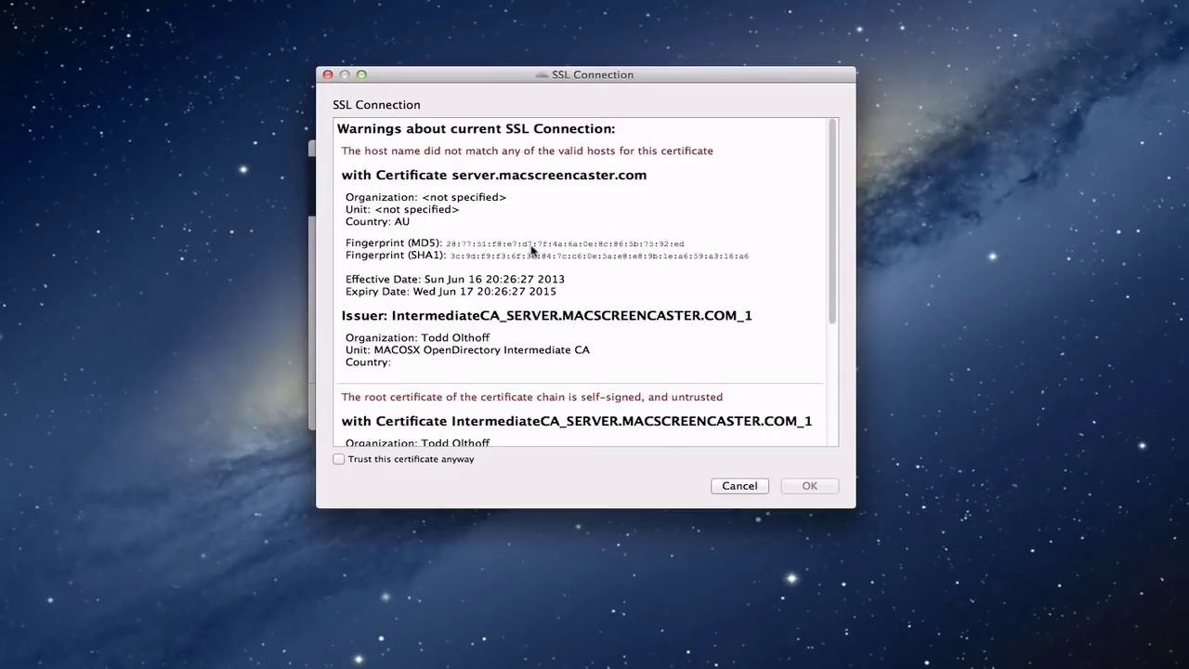
- Trust the self-signed certificate, then submit the account username and password
left_click(339, 460)
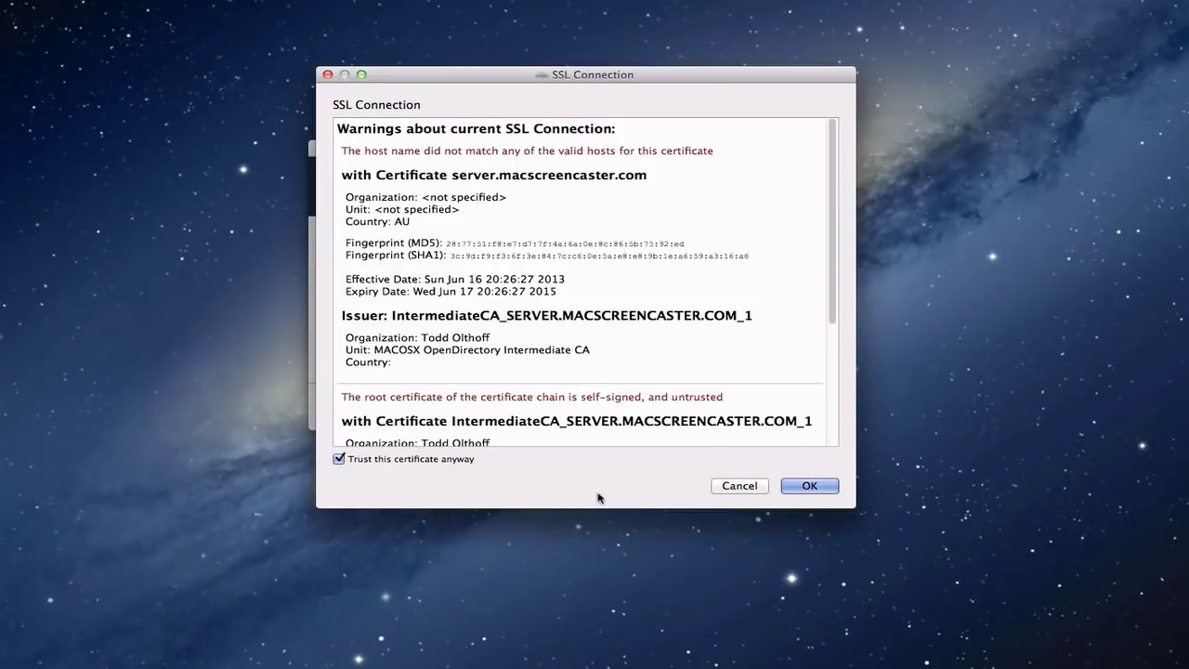
left_click(805, 486)
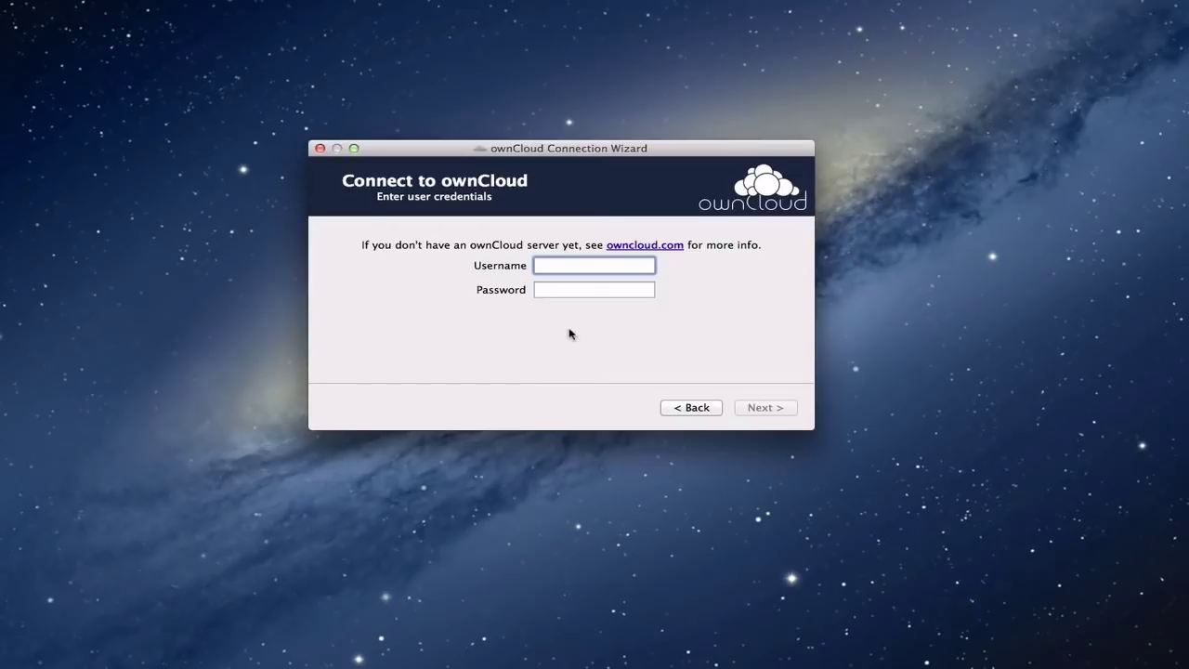
key("Tab")
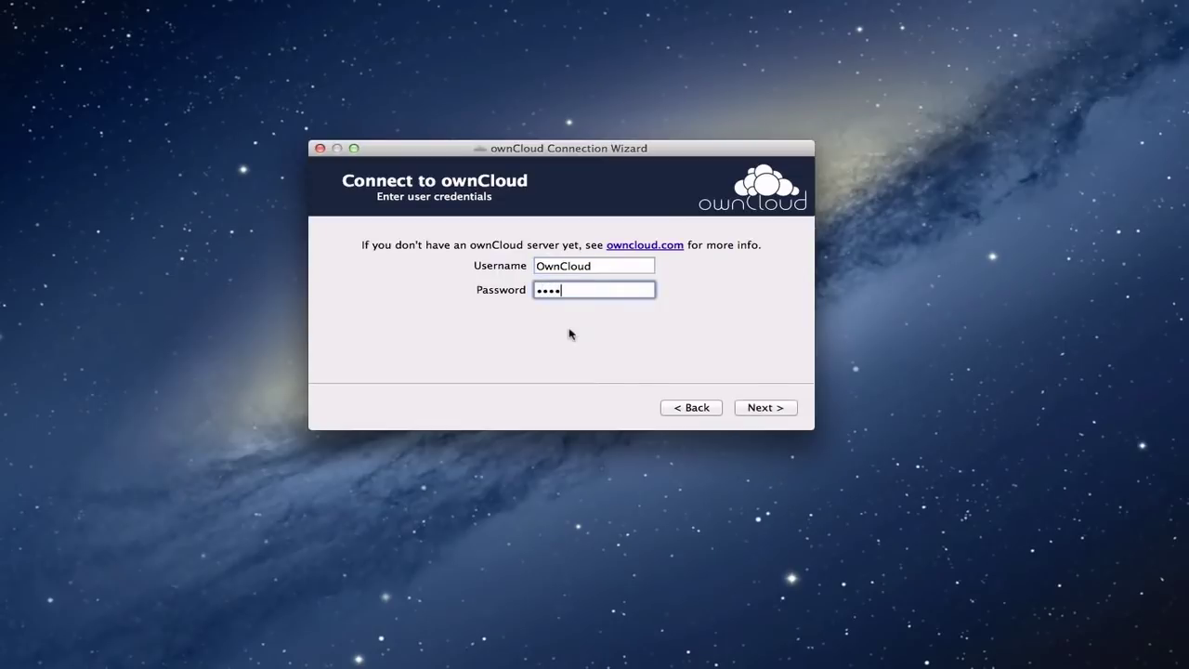
left_click(763, 407)
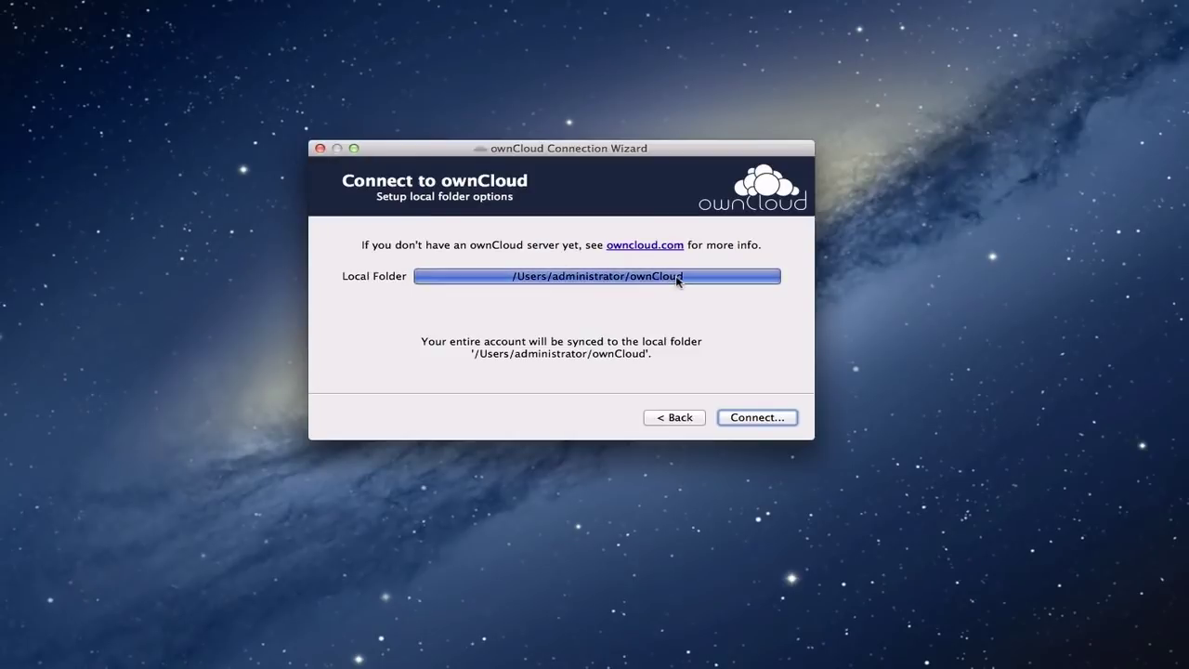
- Keep /Users/administrator/ownCloud as the local sync folder and connect
left_click(677, 277)
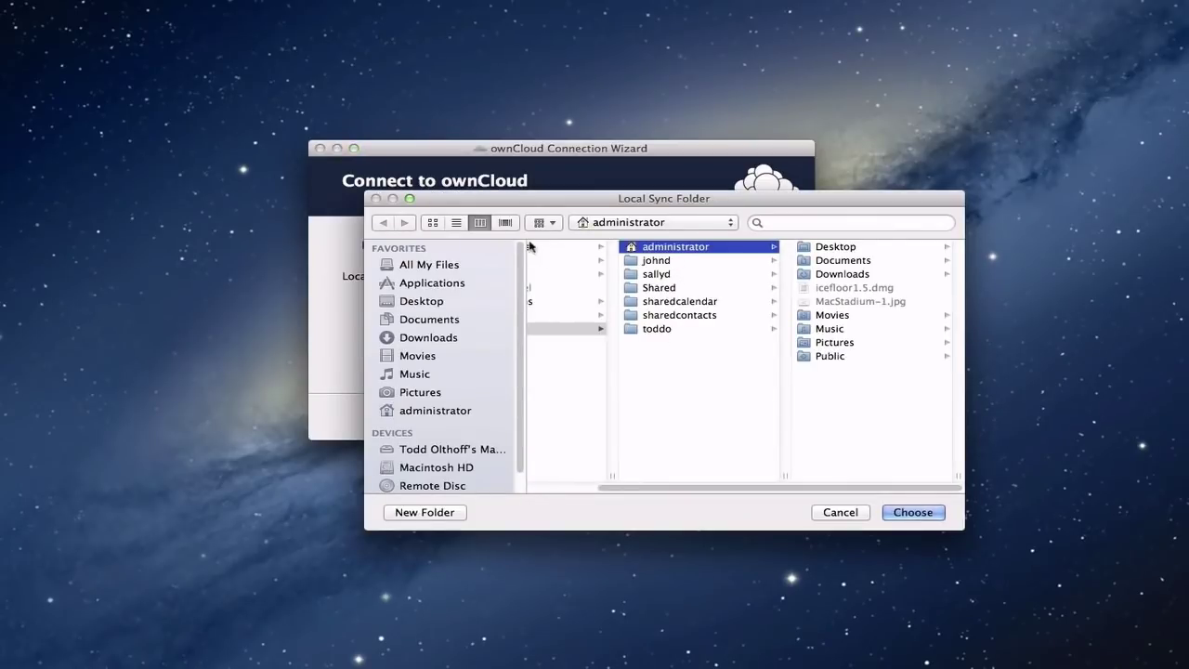
left_click(839, 510)
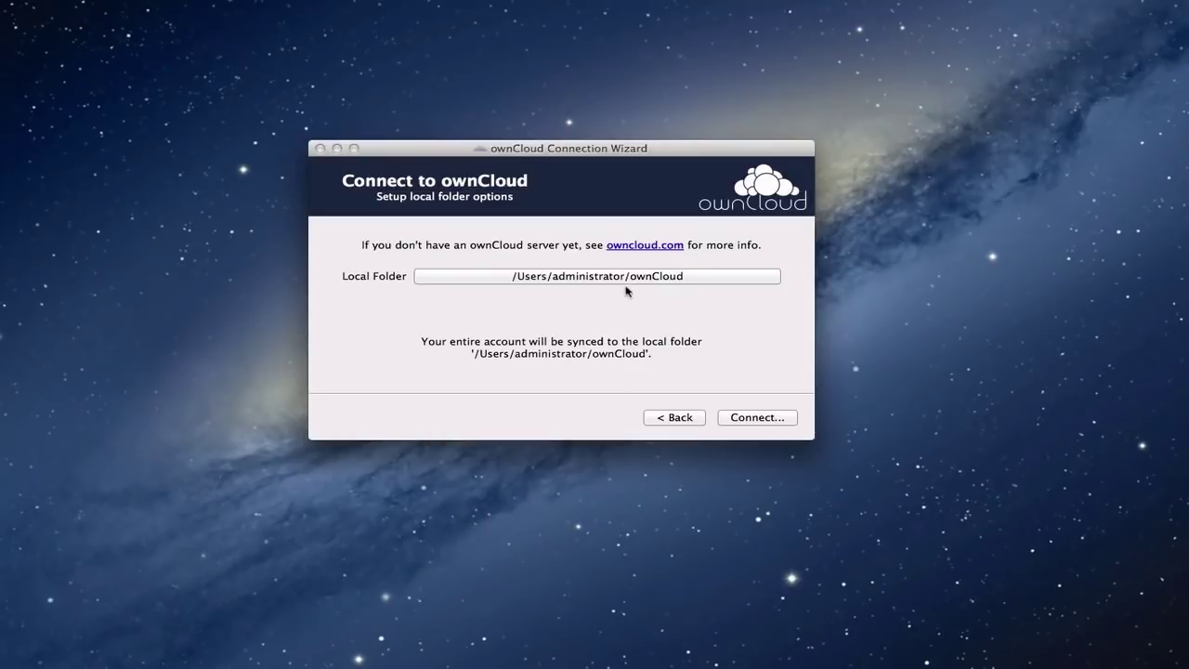
left_click(747, 415)
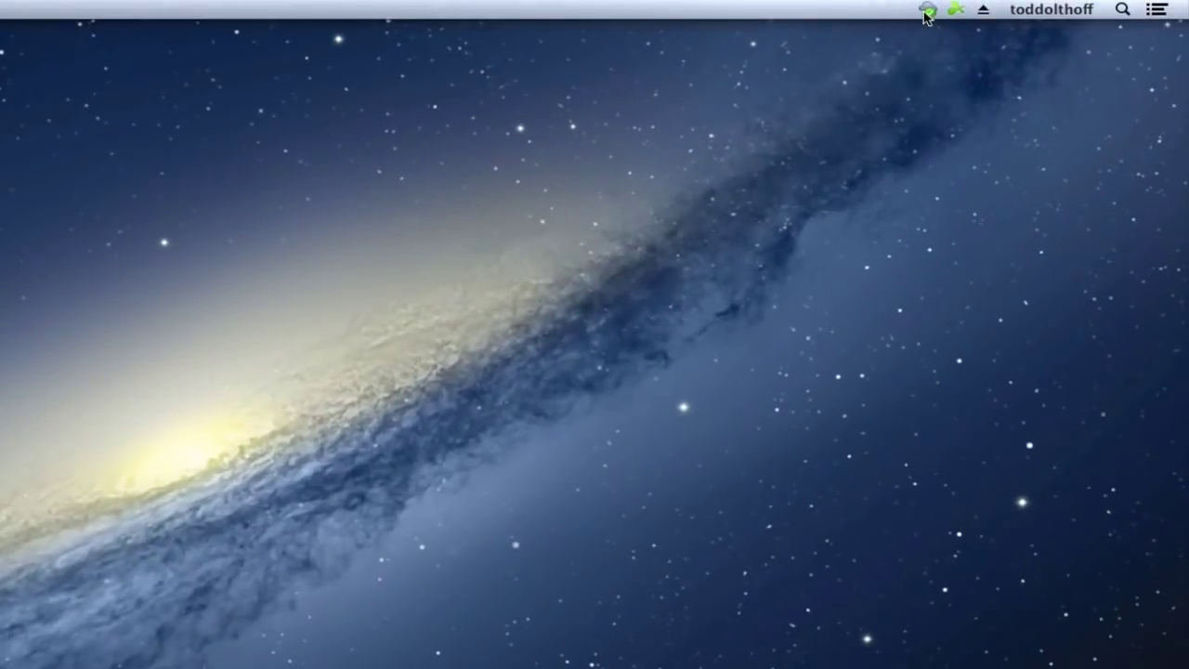
- Check the menu-bar ownCloud icon's status, showing the ownCloud folder's last sync as successful
mouse_move(926, 14)
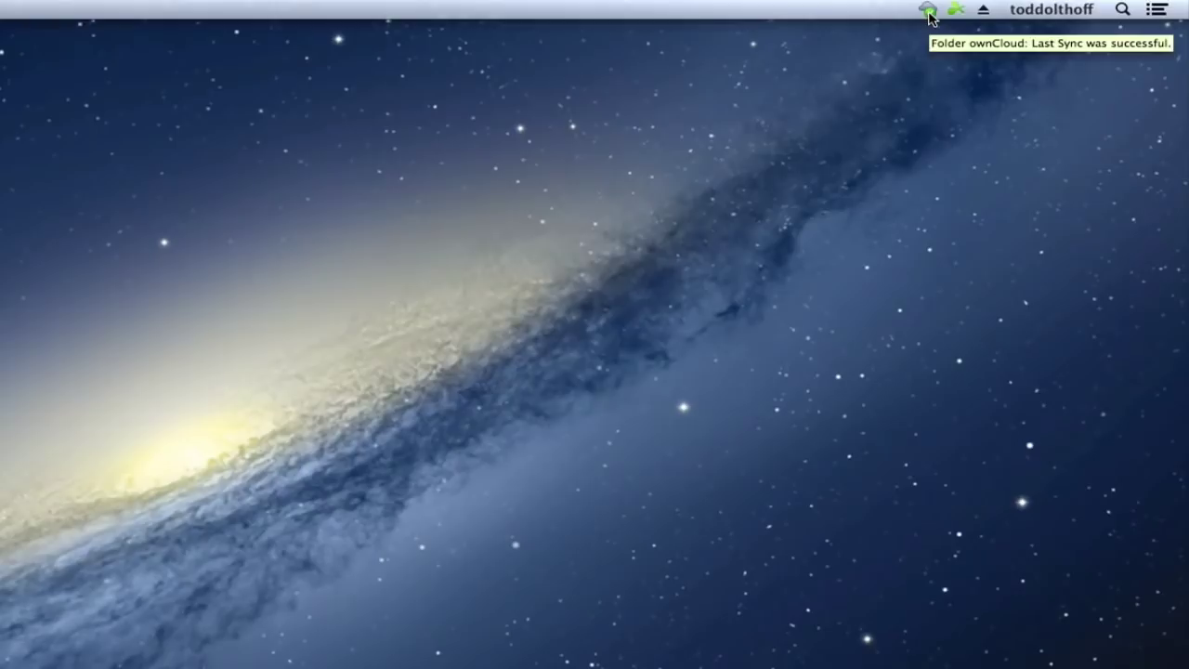
- Open the ownCloud status menu showing Up to date and 0% of 446 GB used
left_click(927, 11)
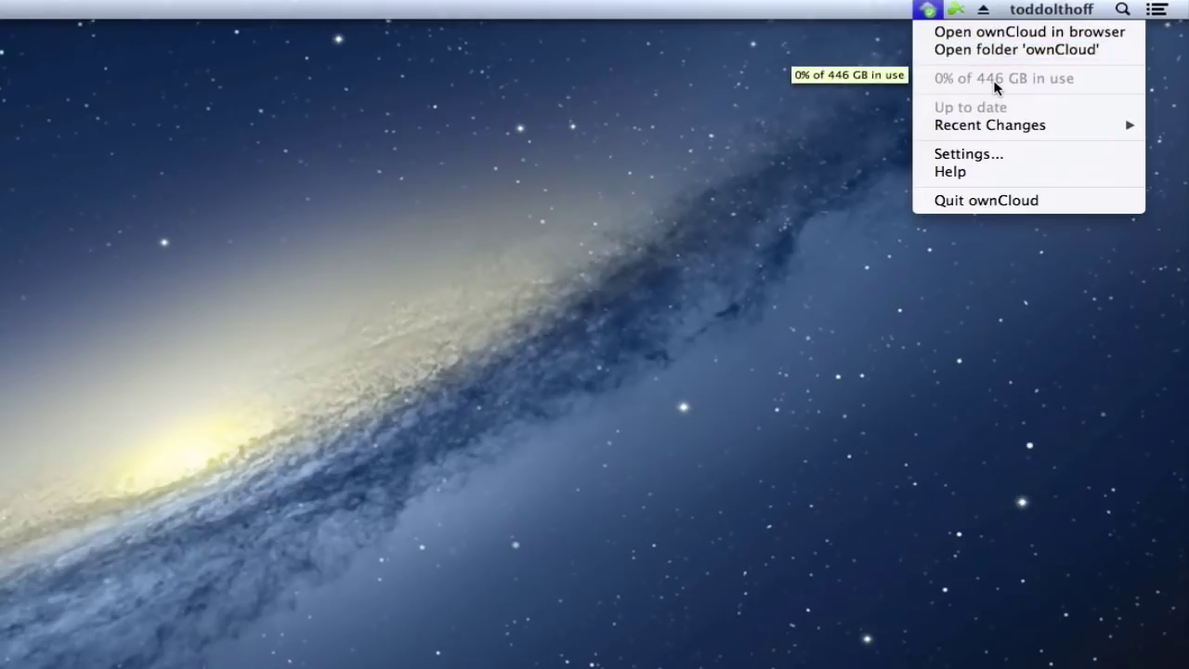
mouse_move(962, 133)
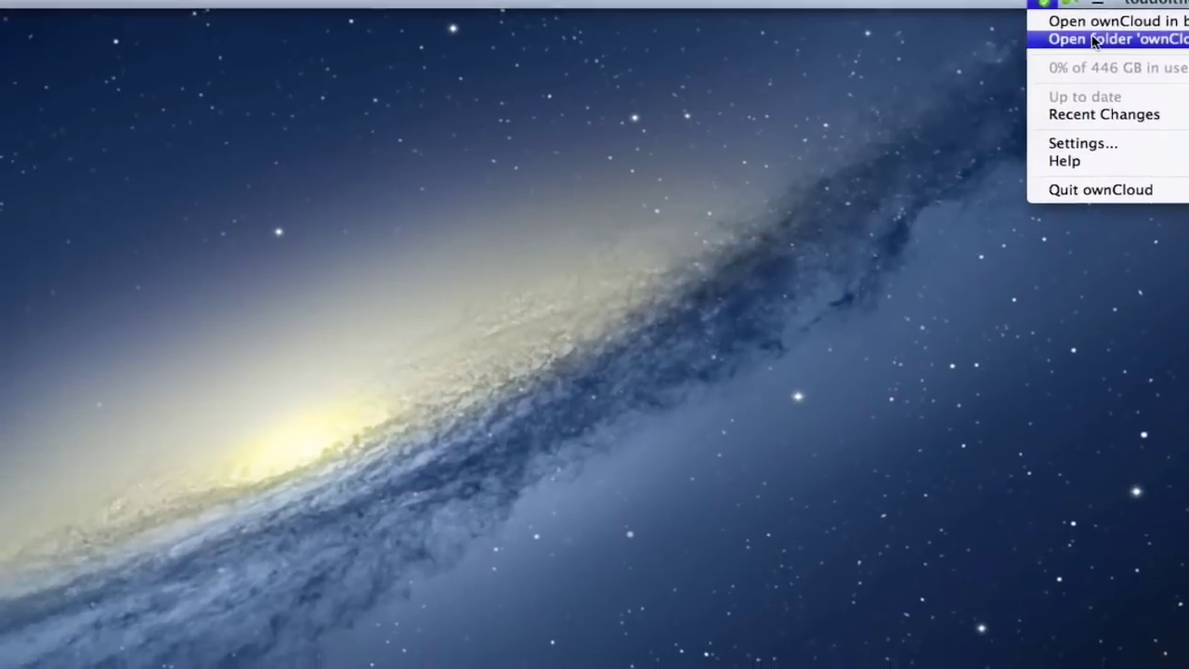
- Open the local ownCloud folder and arrange it below the web Files page to compare the five files
left_click(980, 51)
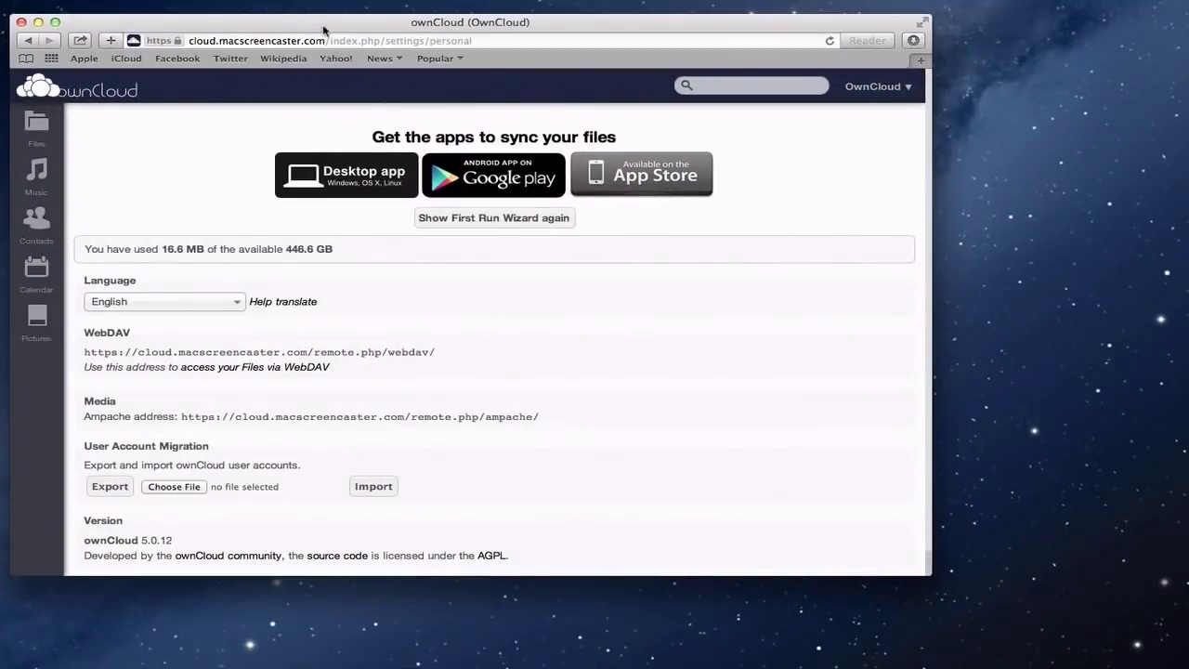
left_click_drag(323, 30, 460, 37)
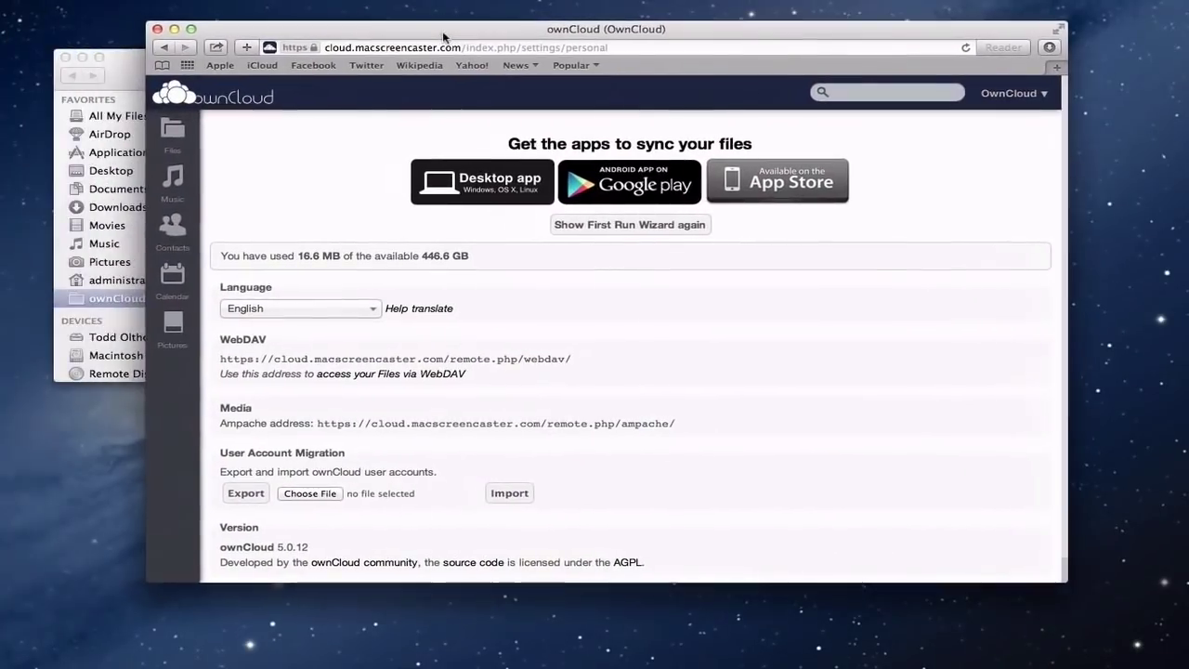
left_click(175, 134)
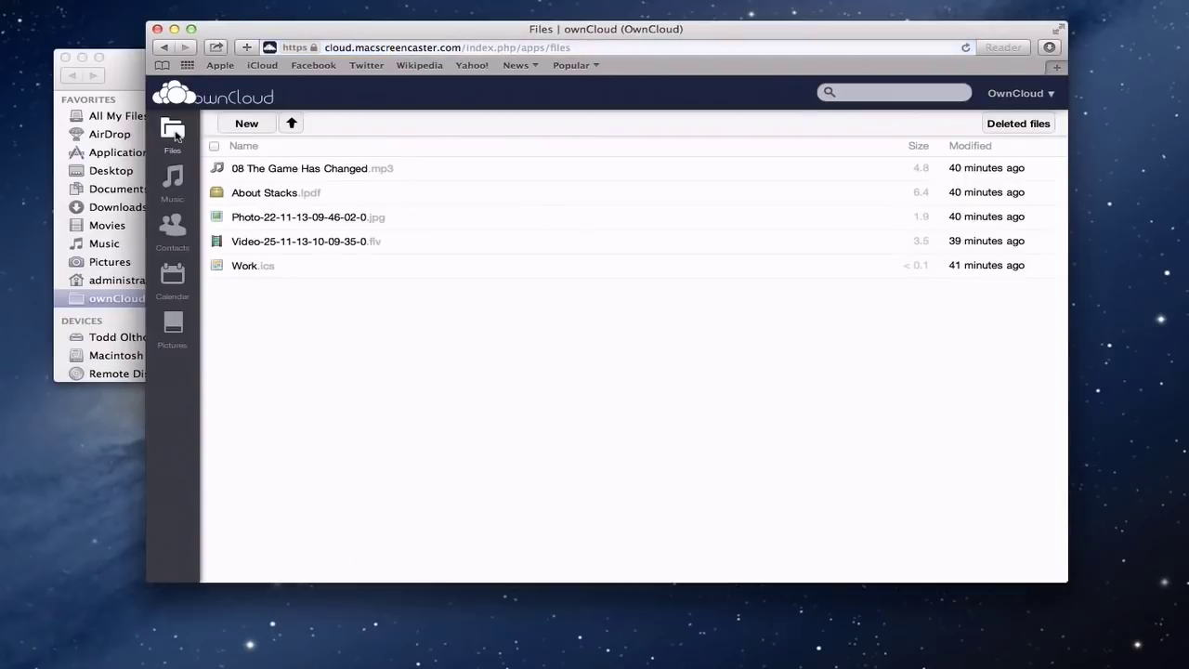
left_click(131, 75)
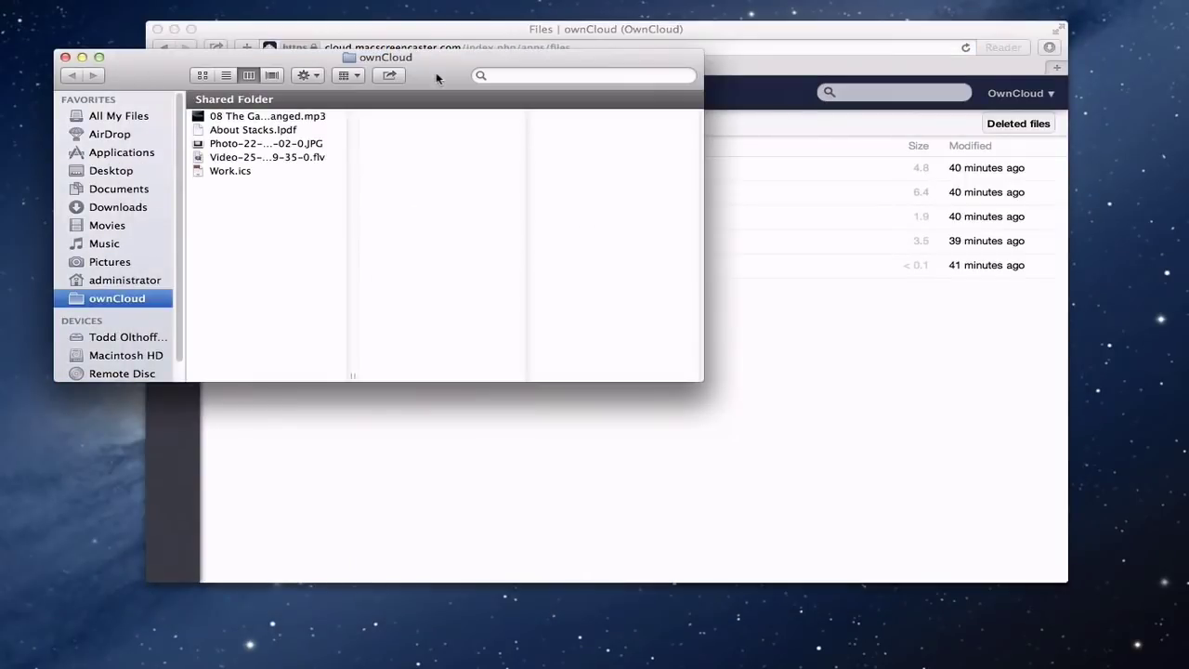
left_click_drag(437, 78, 544, 354)
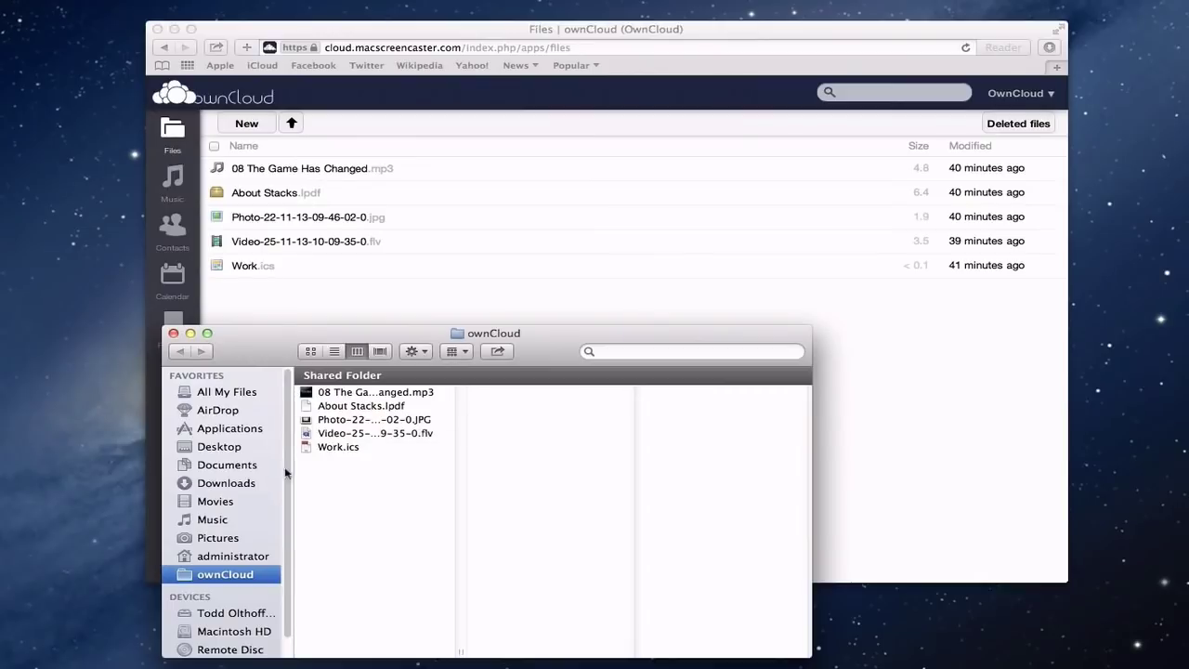
- Copy HomeOffice_Hosted_New.jpg from Documents/Graphics into the ownCloud folder and check it arrived
left_click(227, 468)
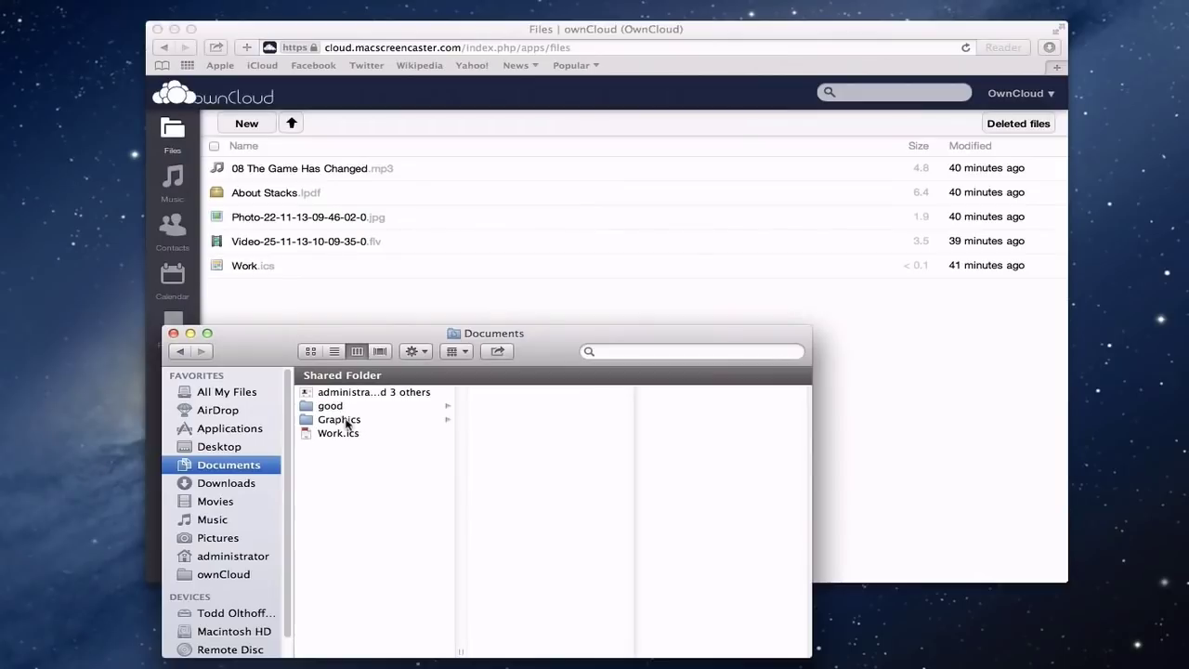
left_click(345, 423)
left_click(510, 393)
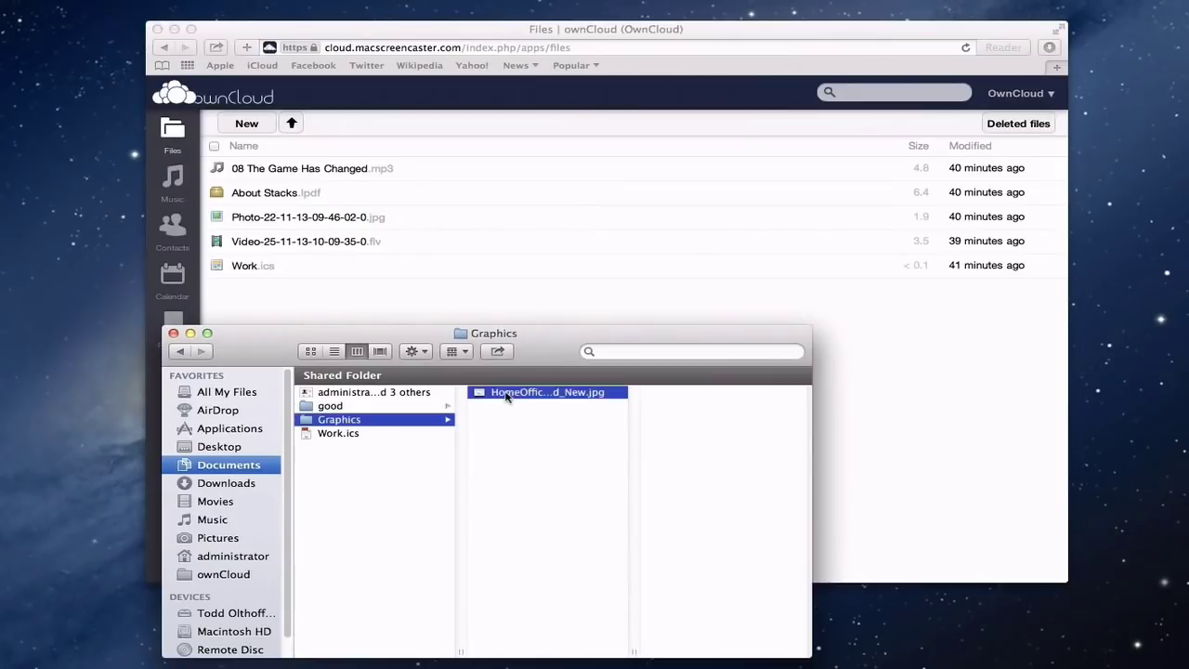
left_click_drag(466, 396, 222, 581)
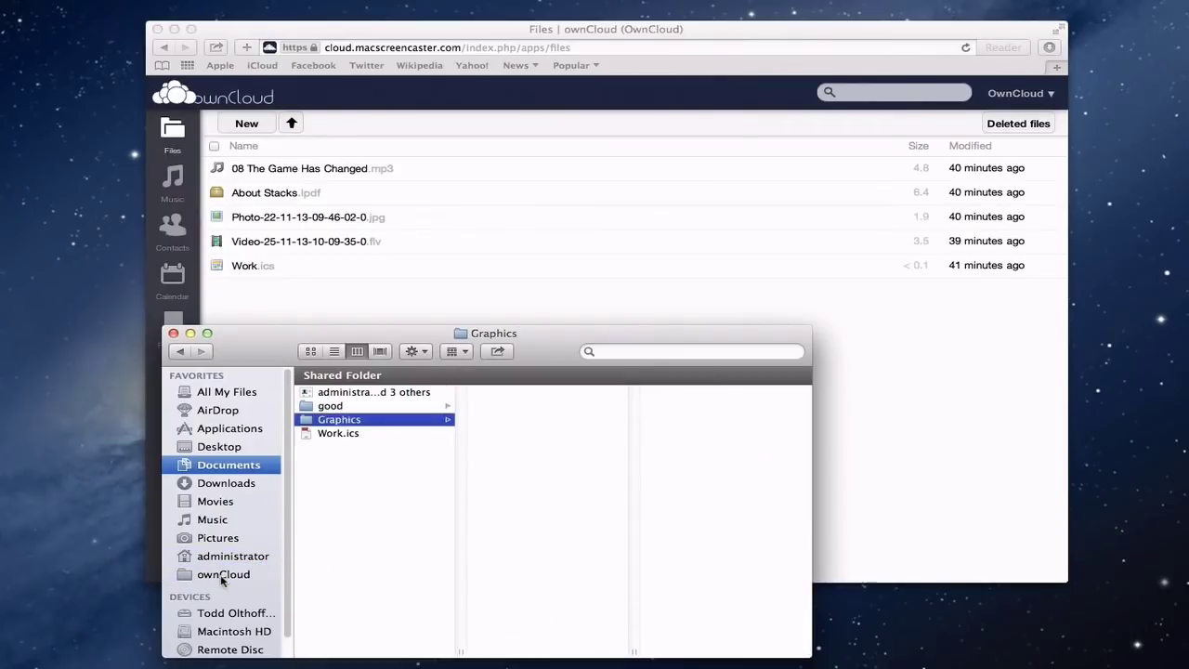
left_click(223, 576)
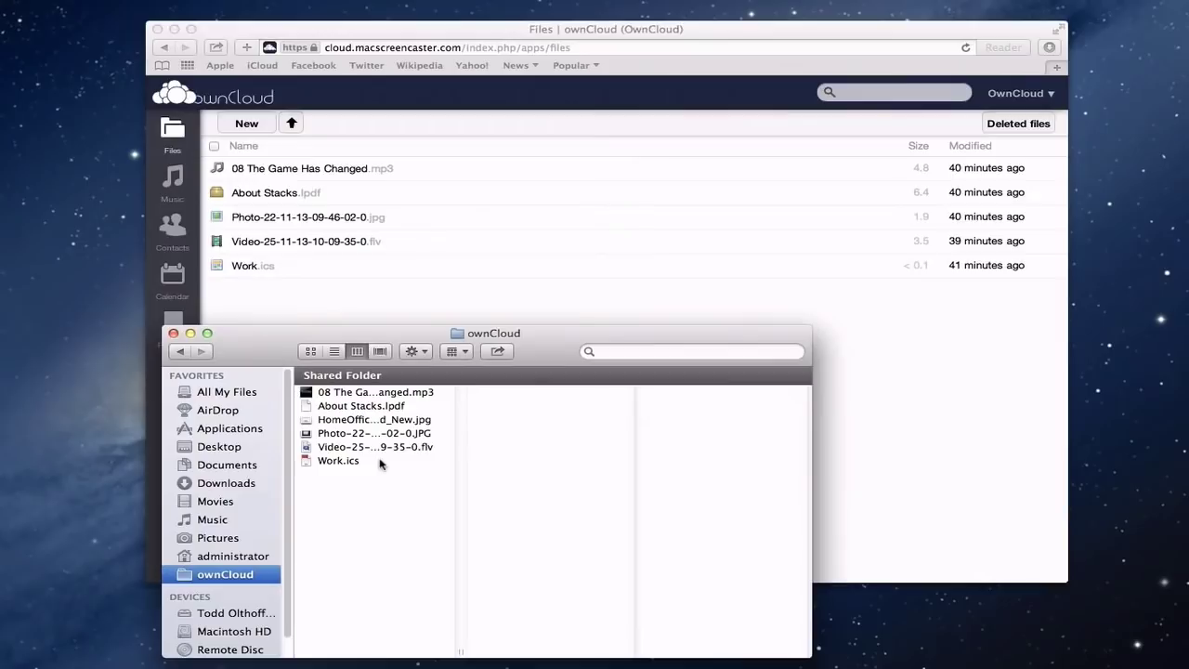
- Reload the ownCloud web Files list to confirm HomeOffice_Hosted_New.jpg, then minimize Finder
left_click(703, 29)
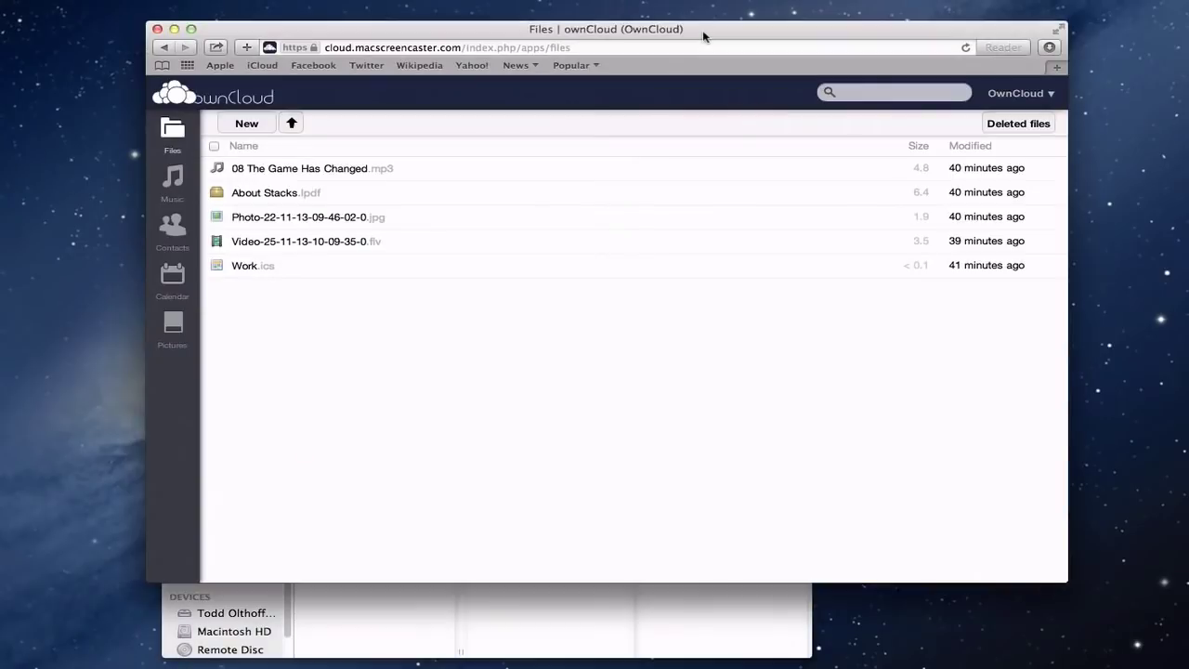
left_click(965, 47)
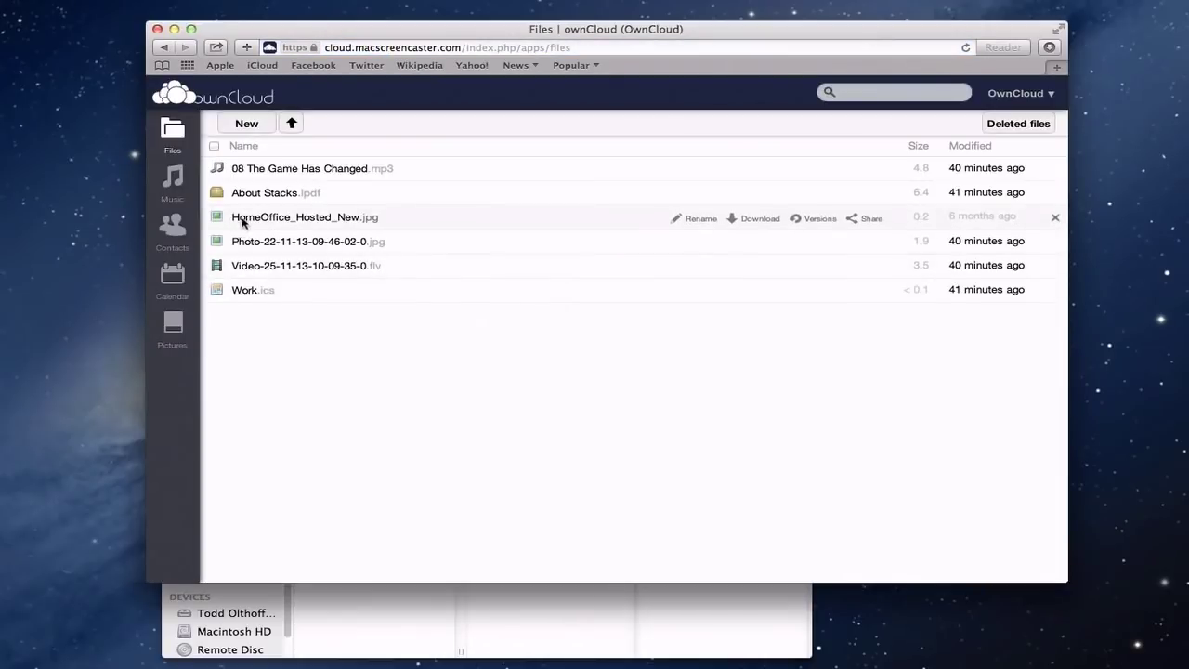
left_click(352, 628)
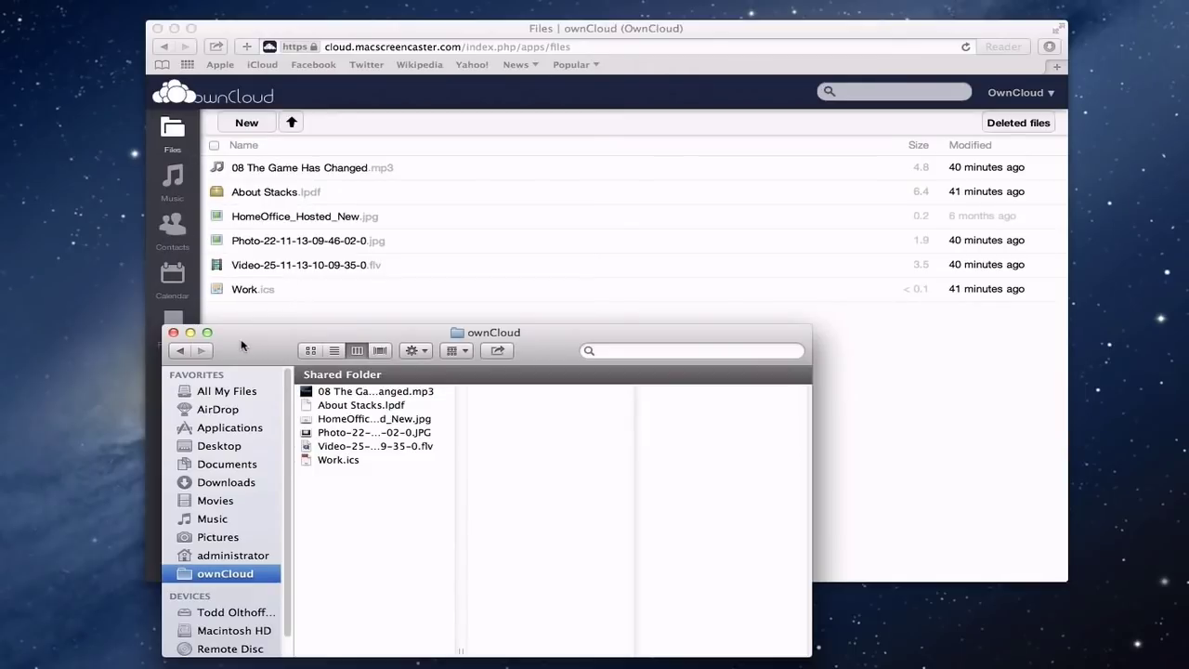
left_click(190, 333)
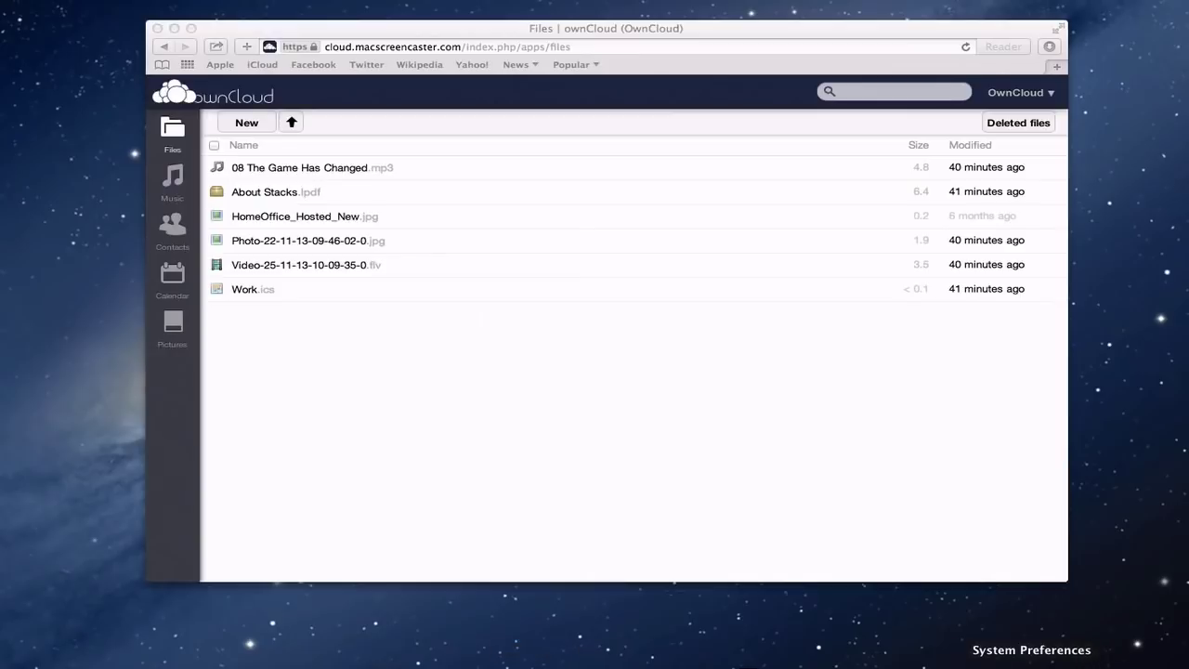
- In Mail, Contacts & Calendars, choose Add Other Account and select the CardDAV account type
left_click(1031, 663)
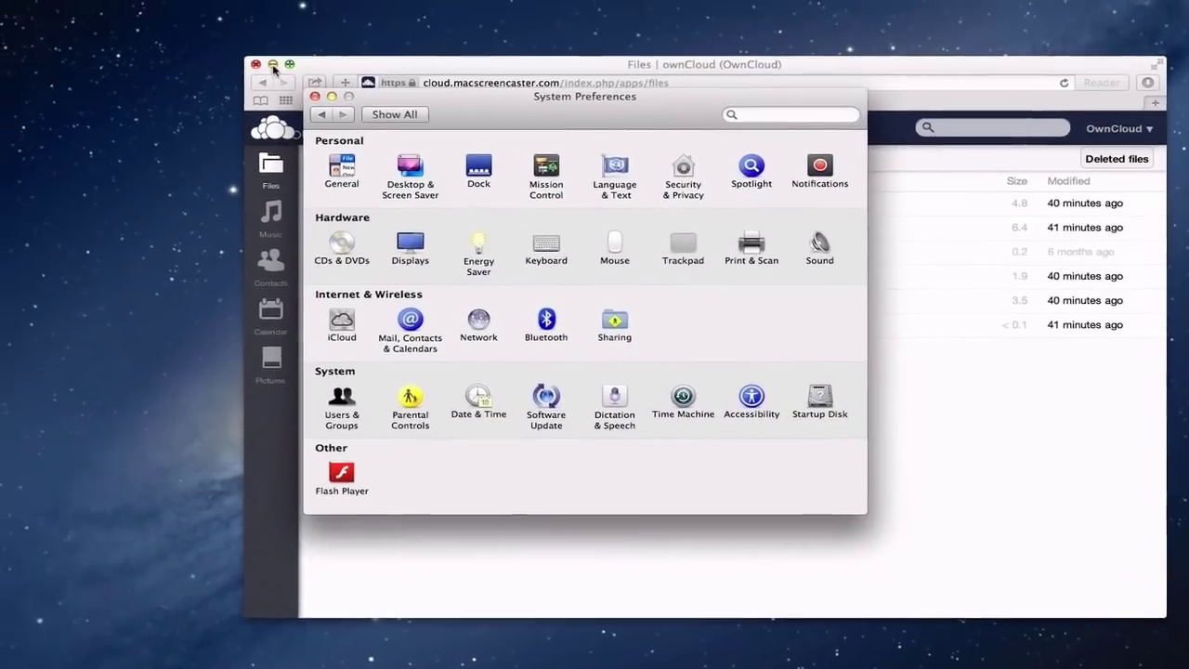
left_click(174, 30)
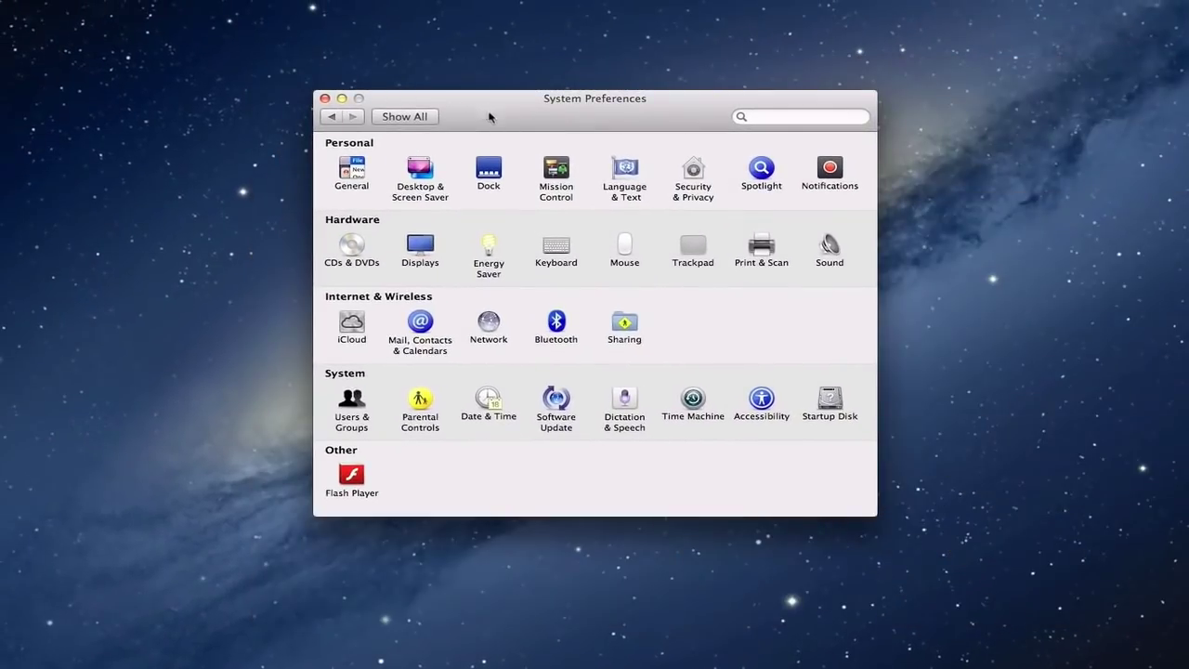
left_click(417, 330)
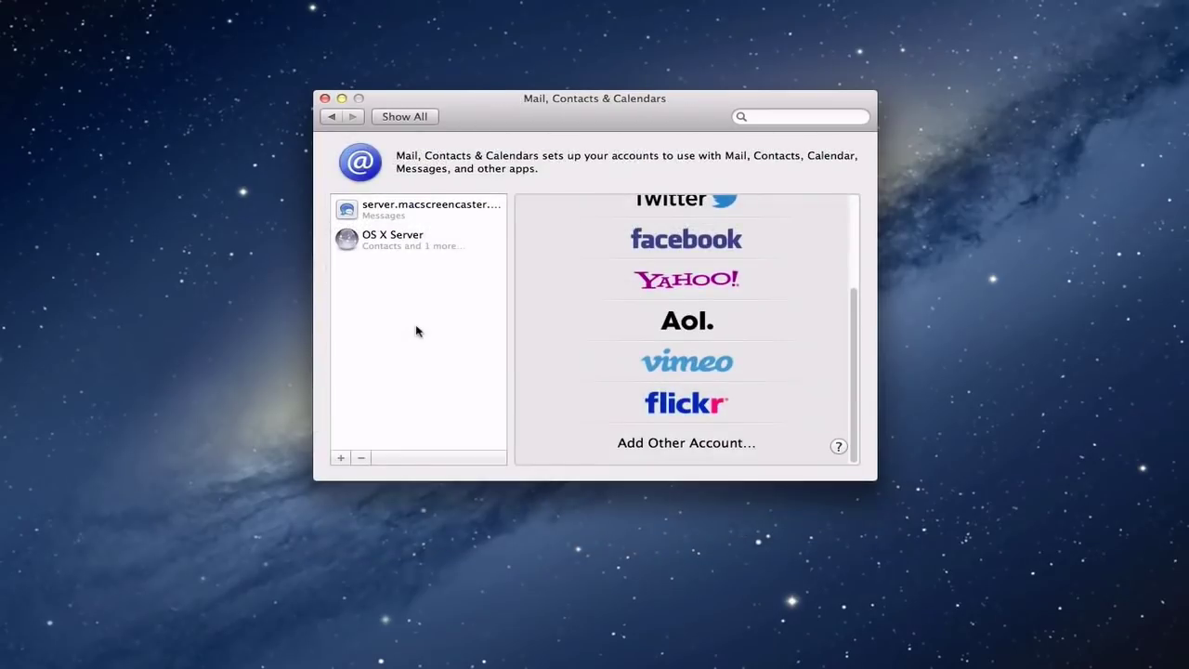
left_click(666, 445)
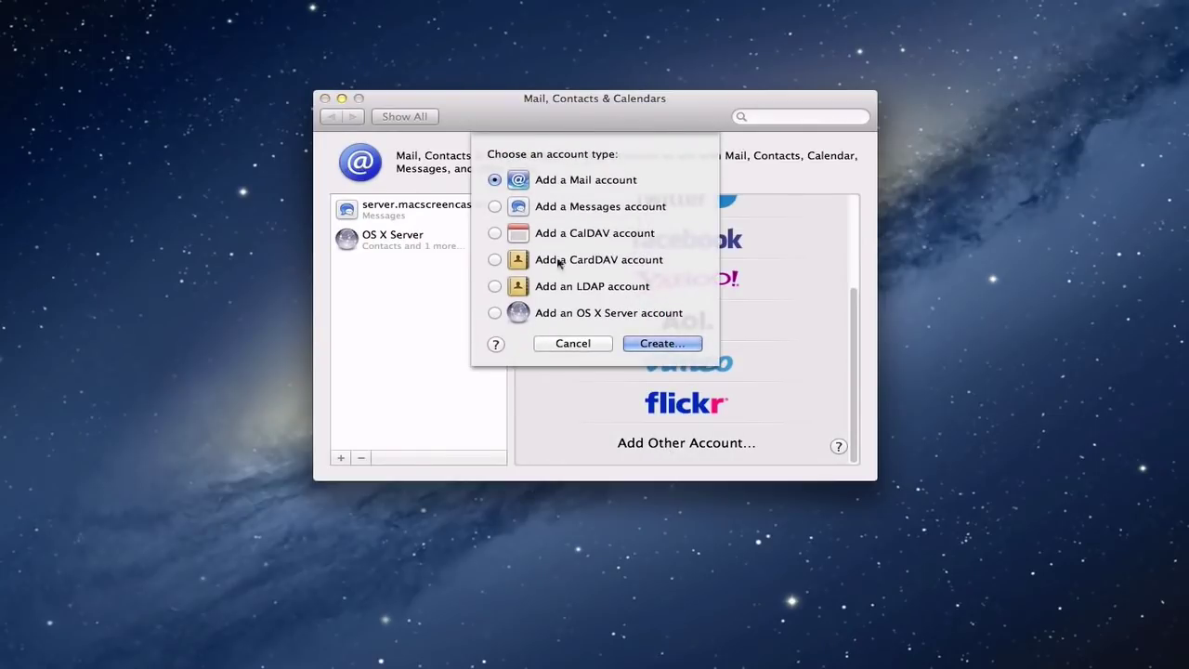
left_click(495, 260)
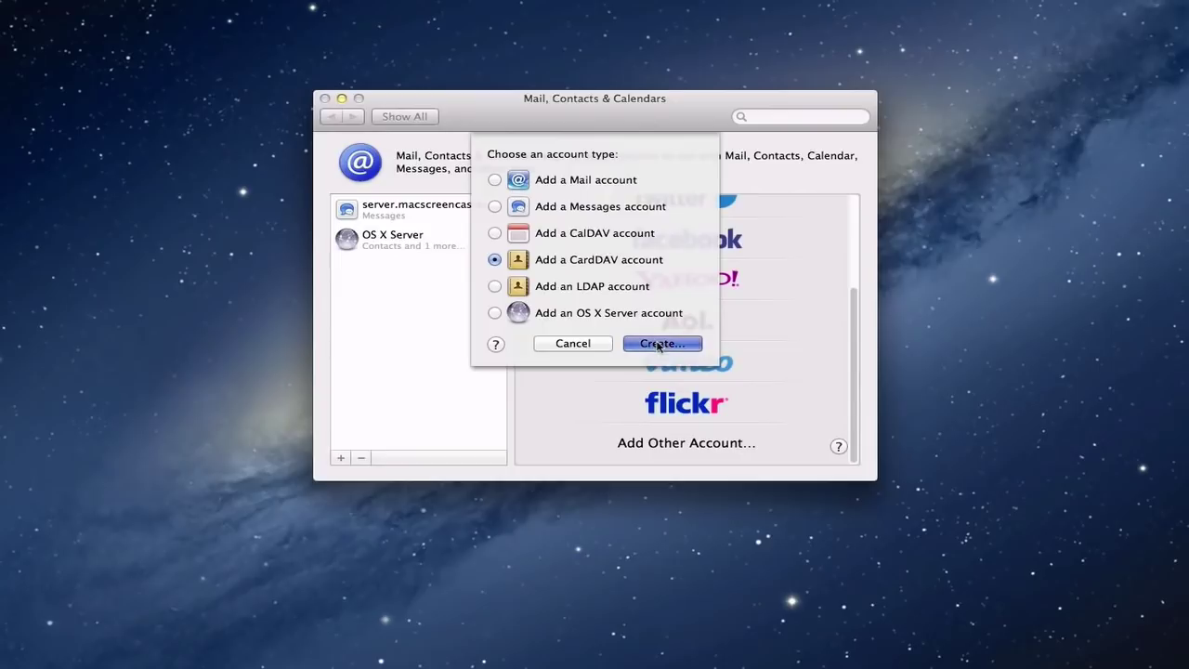
left_click(658, 344)
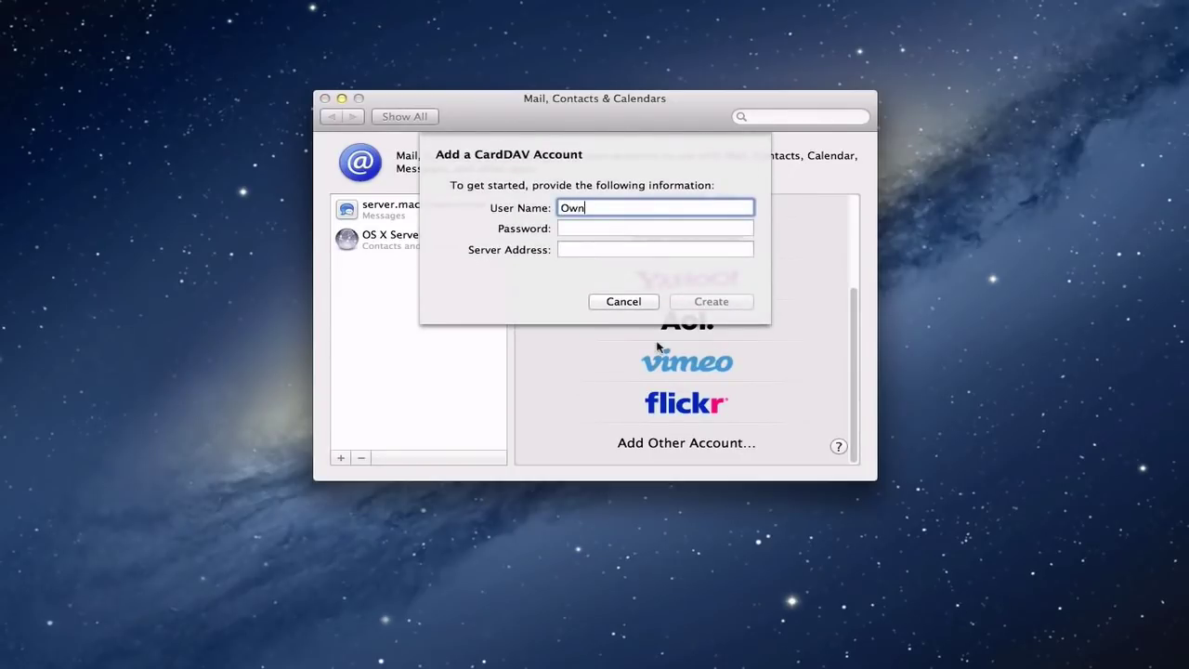
key("Tab")
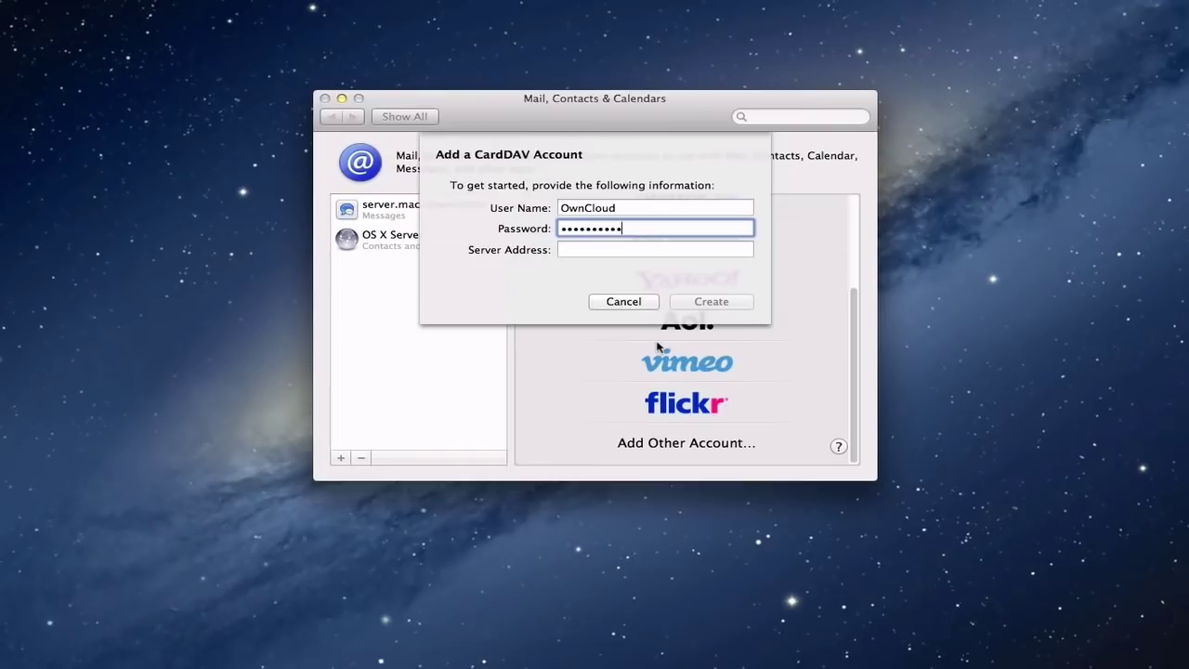
key("Tab")
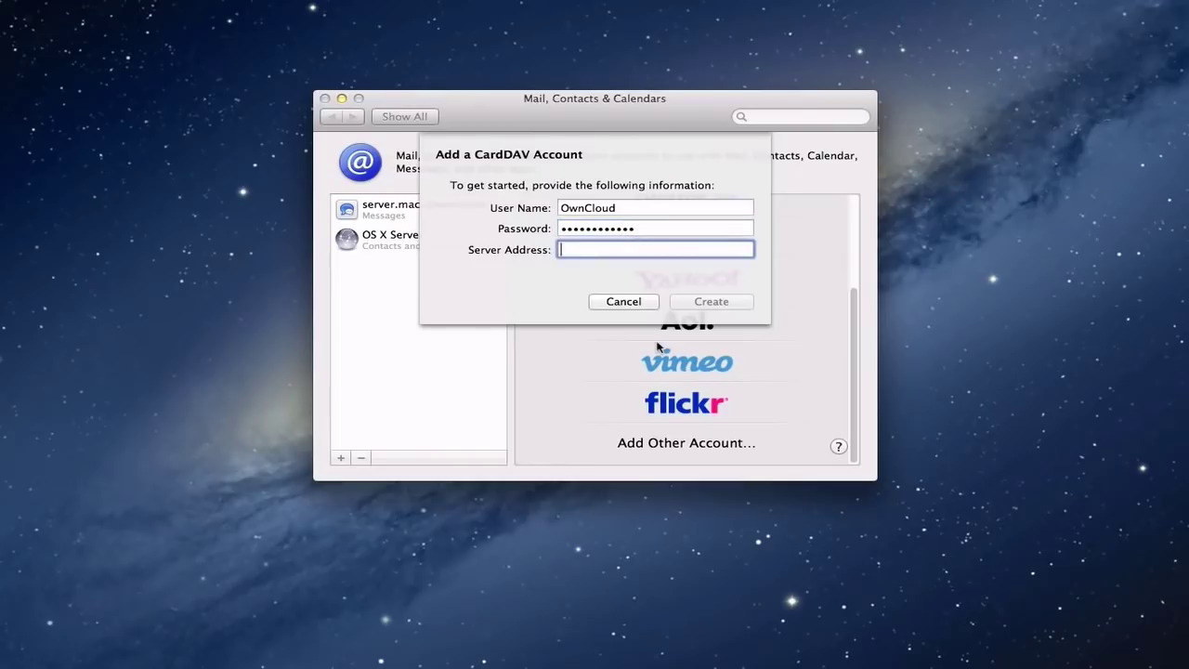
type("http")
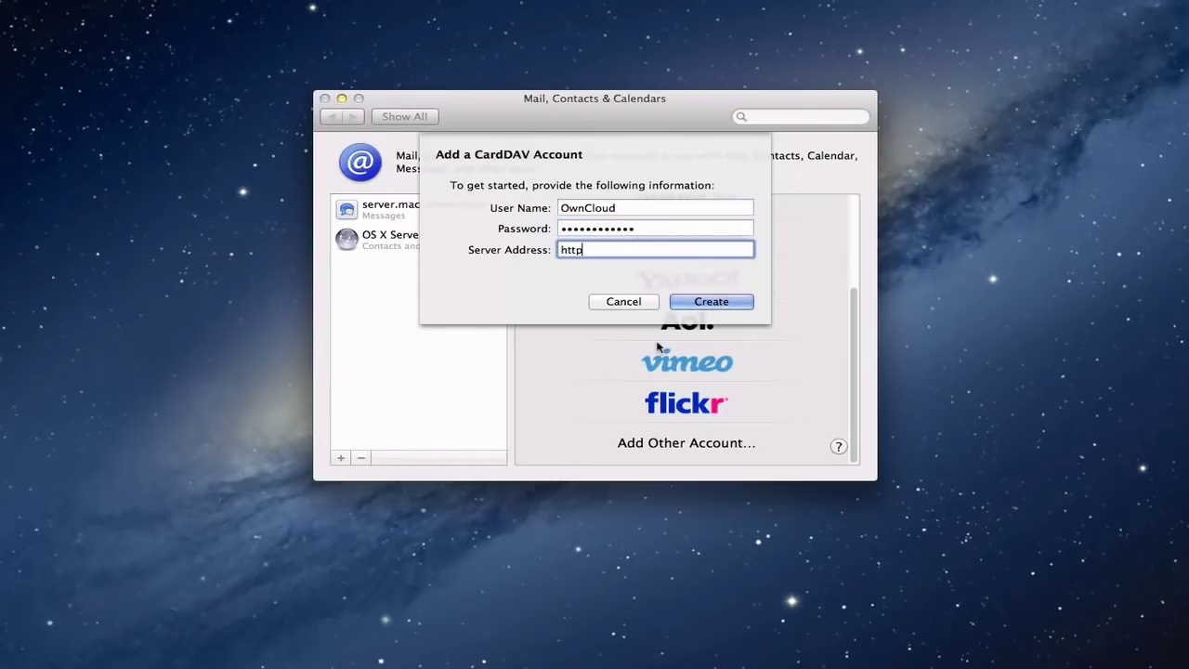
type("s://cloud.macscreencaster.com")
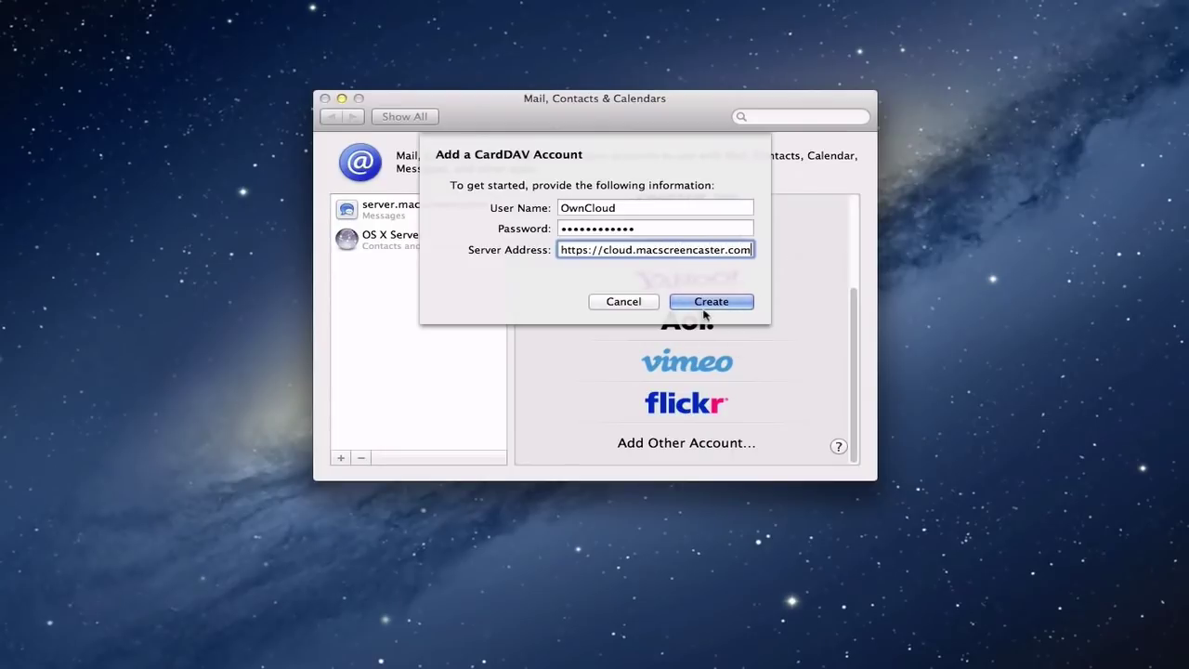
left_click(703, 306)
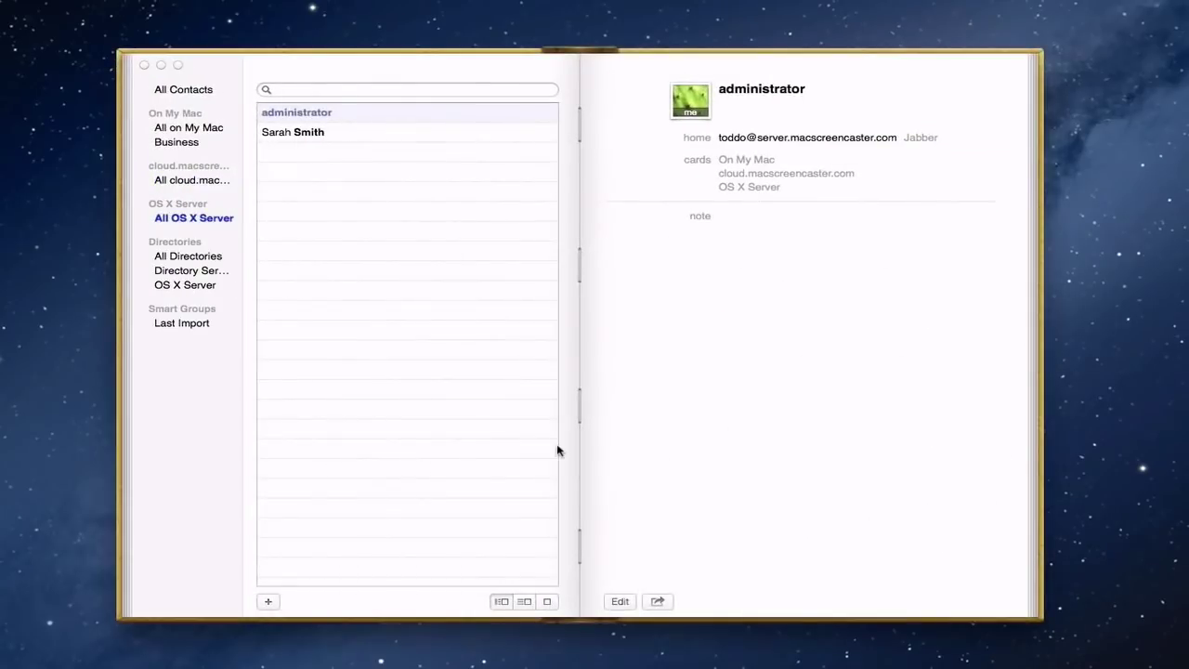
- Show the All cloud.macscreencaster.com group in Contacts to see the synced contacts
left_click(182, 182)
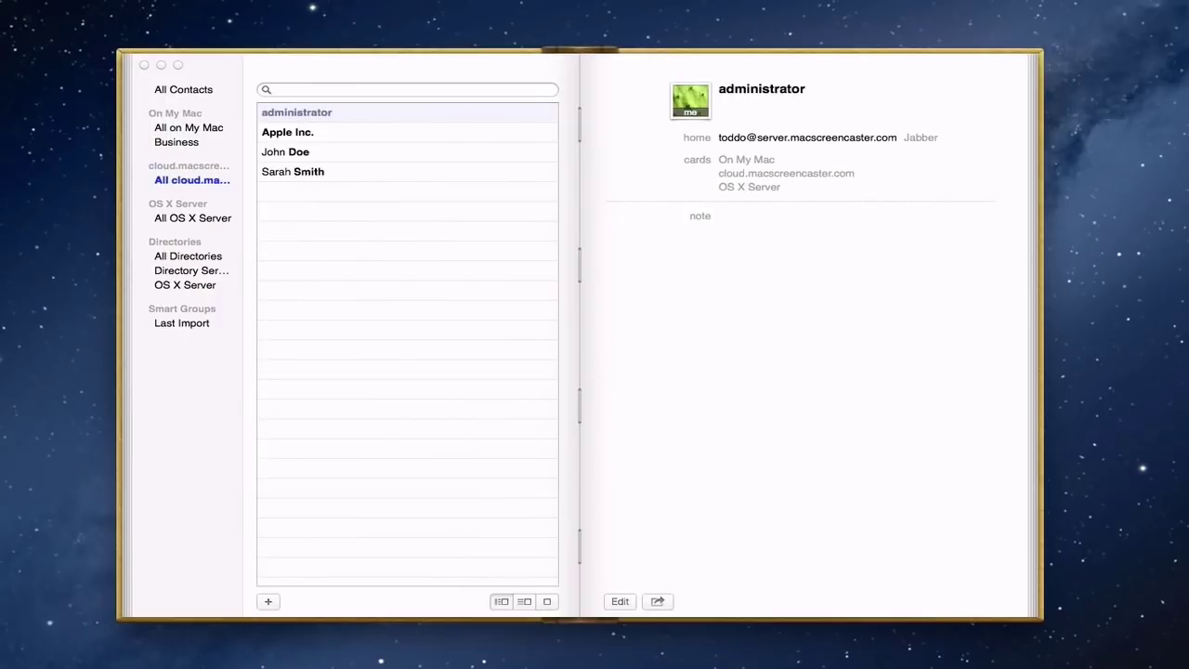
- Put ownCloud's web Contacts page beside the Contacts app to compare the four contacts
left_click(1179, 661)
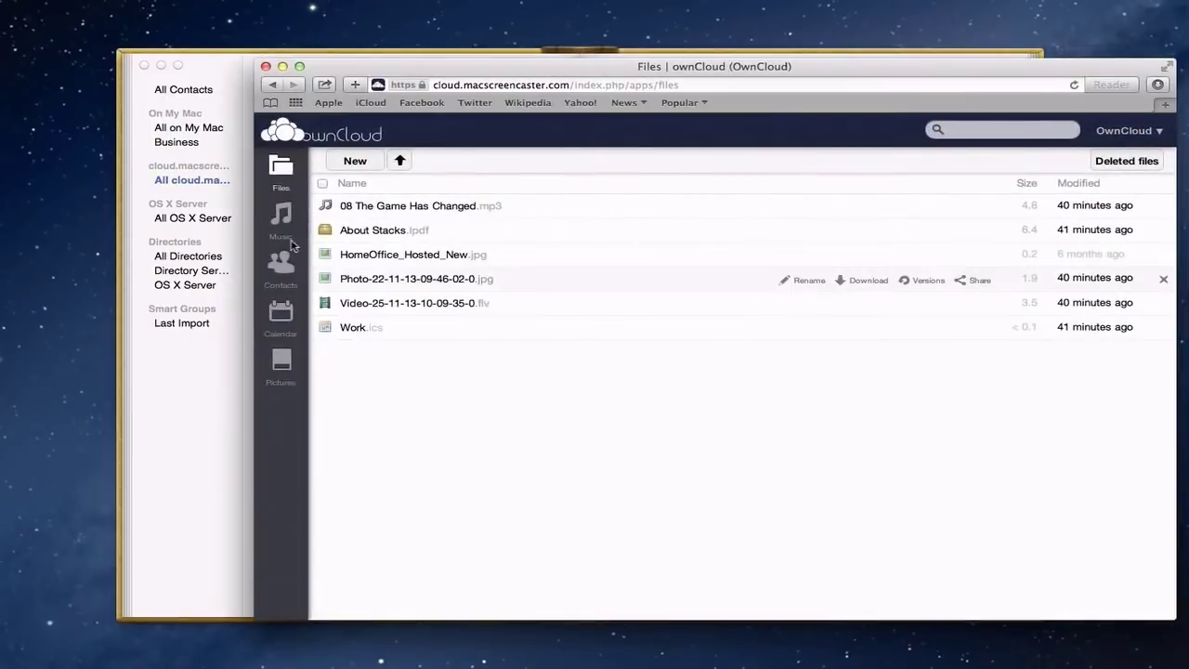
left_click(272, 268)
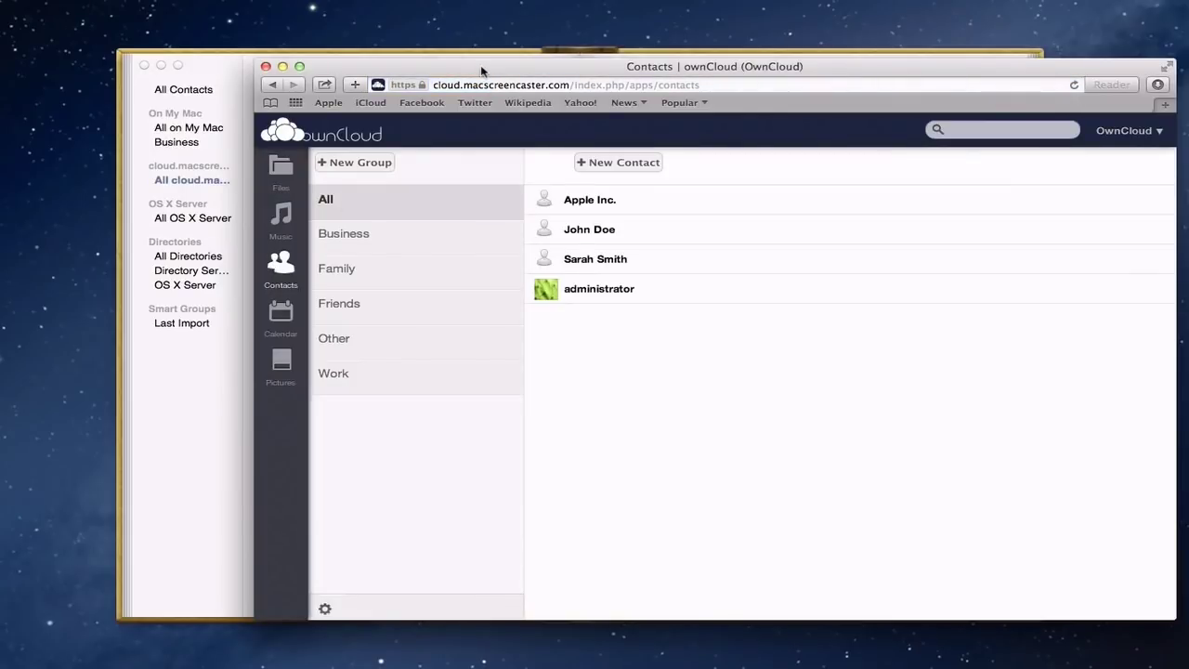
left_click_drag(481, 72, 618, 51)
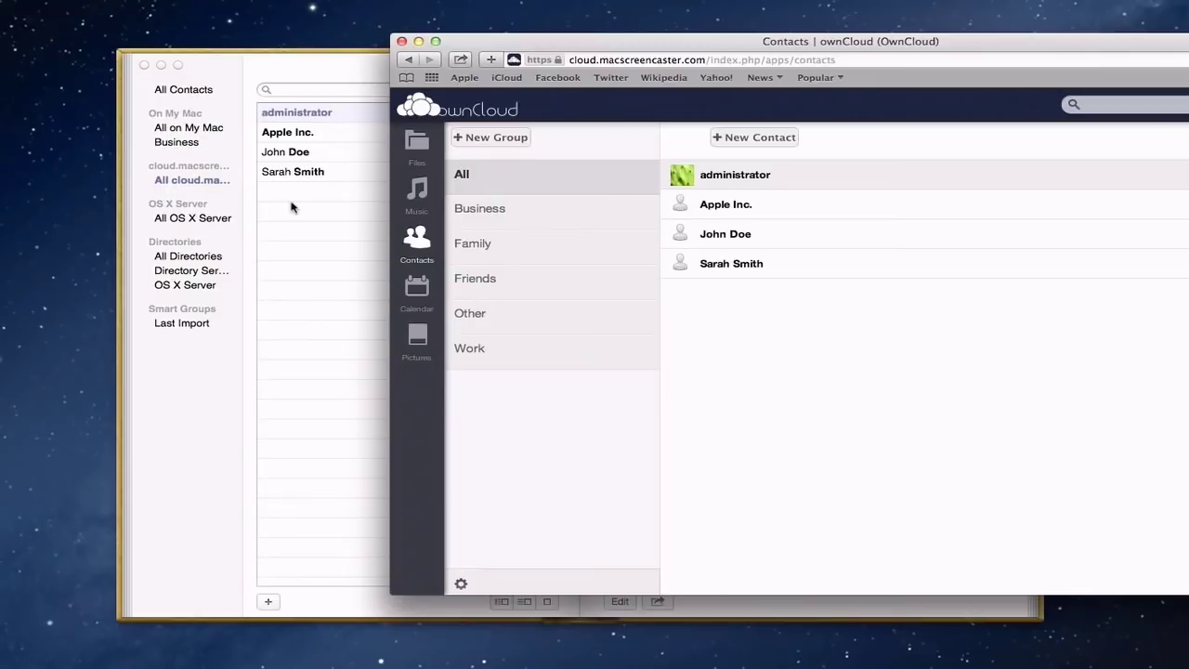
left_click(325, 75)
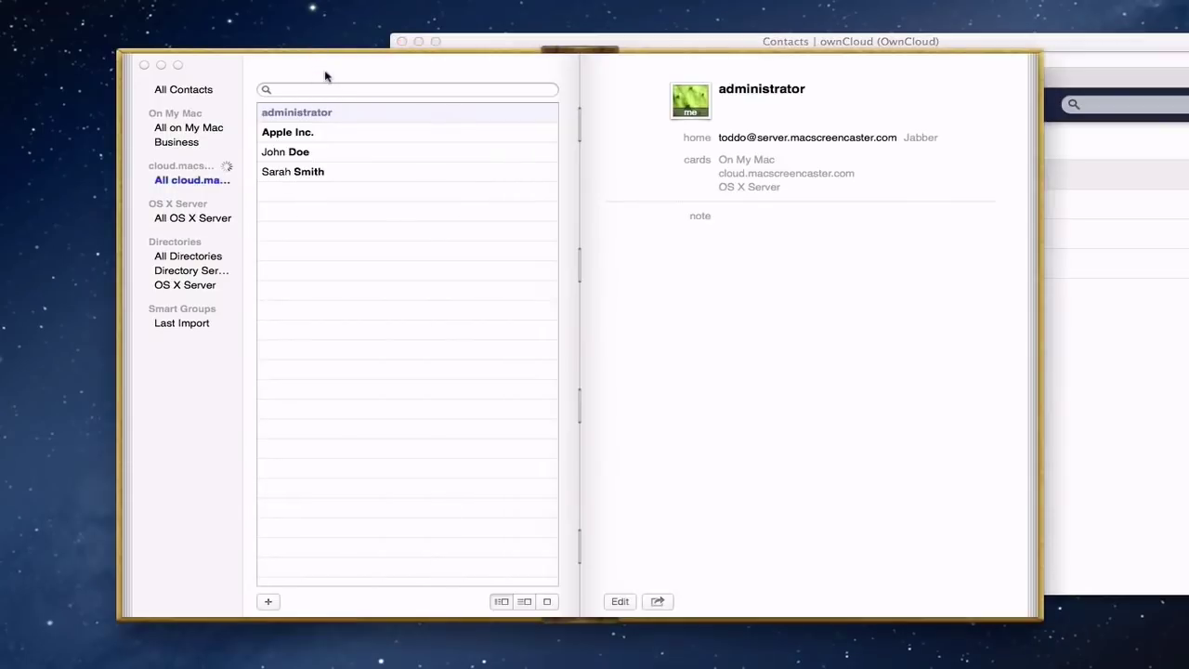
- Add a new contact with first name Joey and last name Doe
left_click(269, 602)
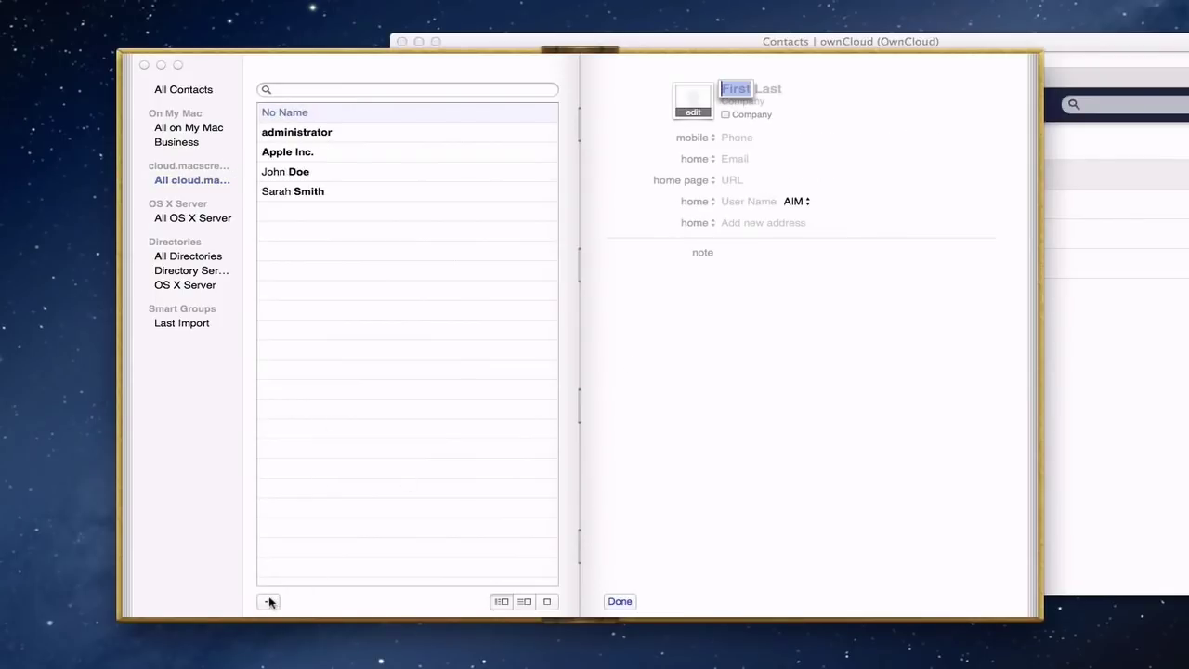
type("Joey")
key("Tab")
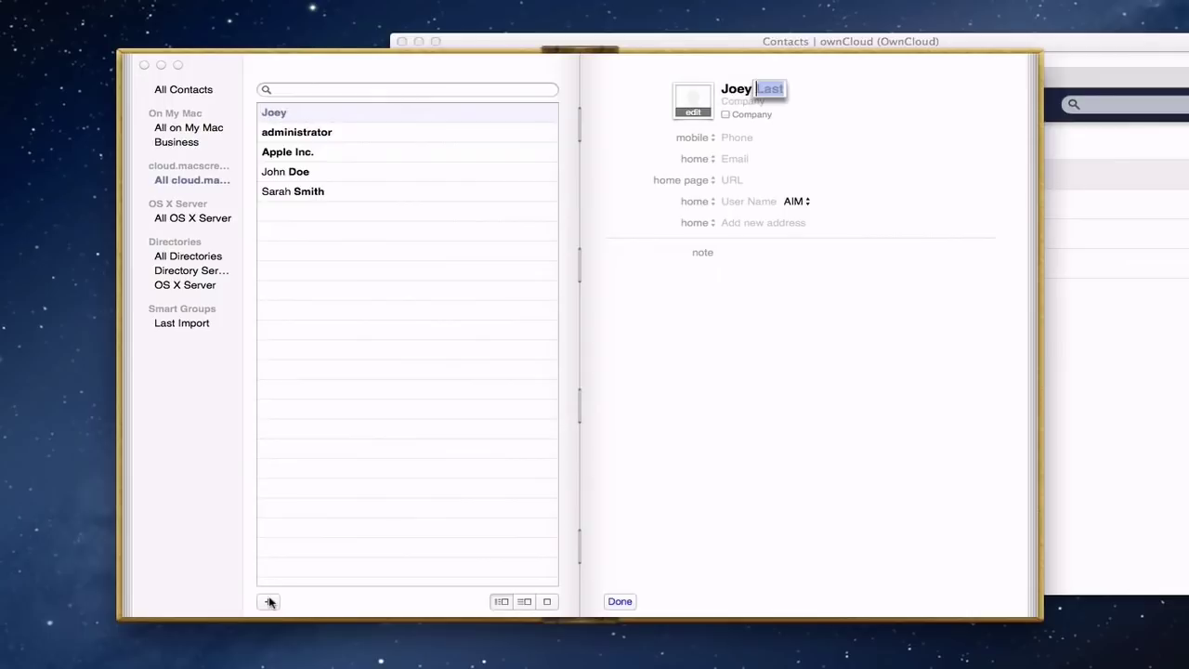
type("Doe")
left_click(620, 602)
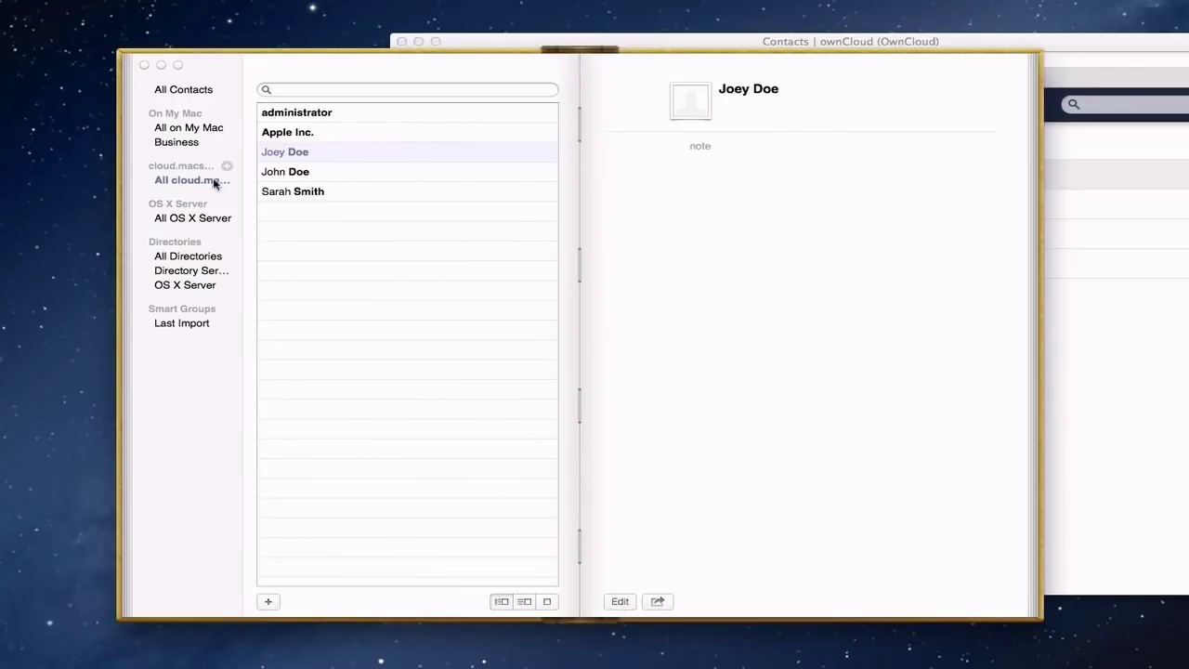
- Reload the ownCloud web Contacts page to confirm Joey Doe, then open the web Calendar
left_click(1094, 45)
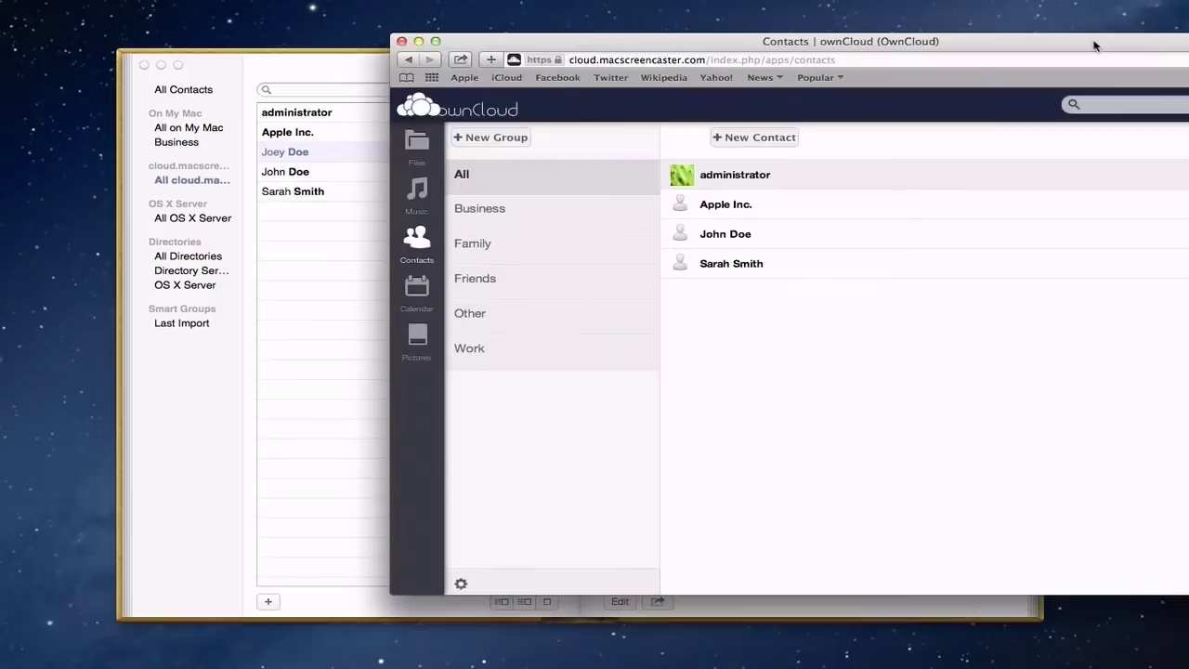
double_click(584, 60)
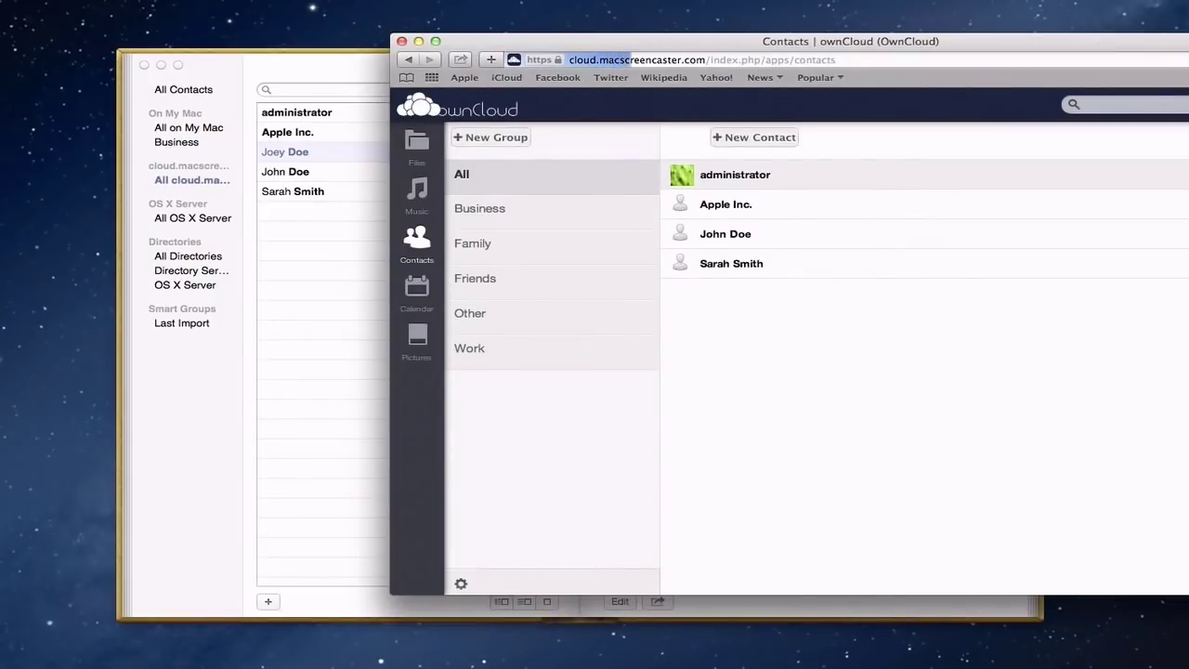
key("Return")
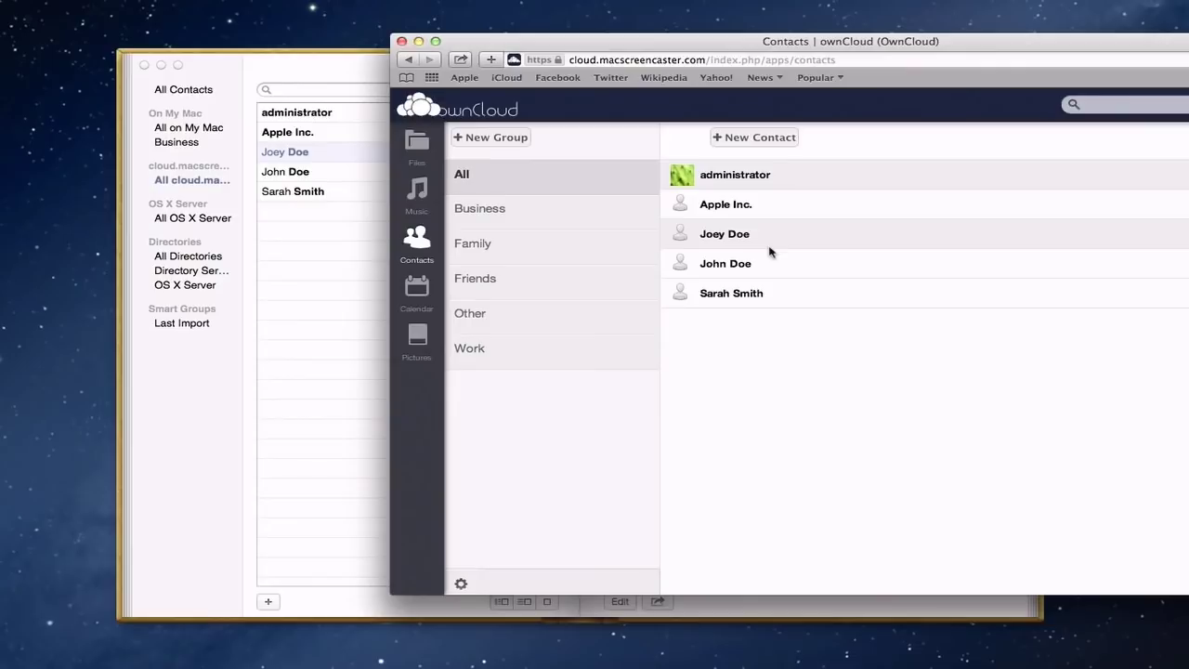
left_click(416, 291)
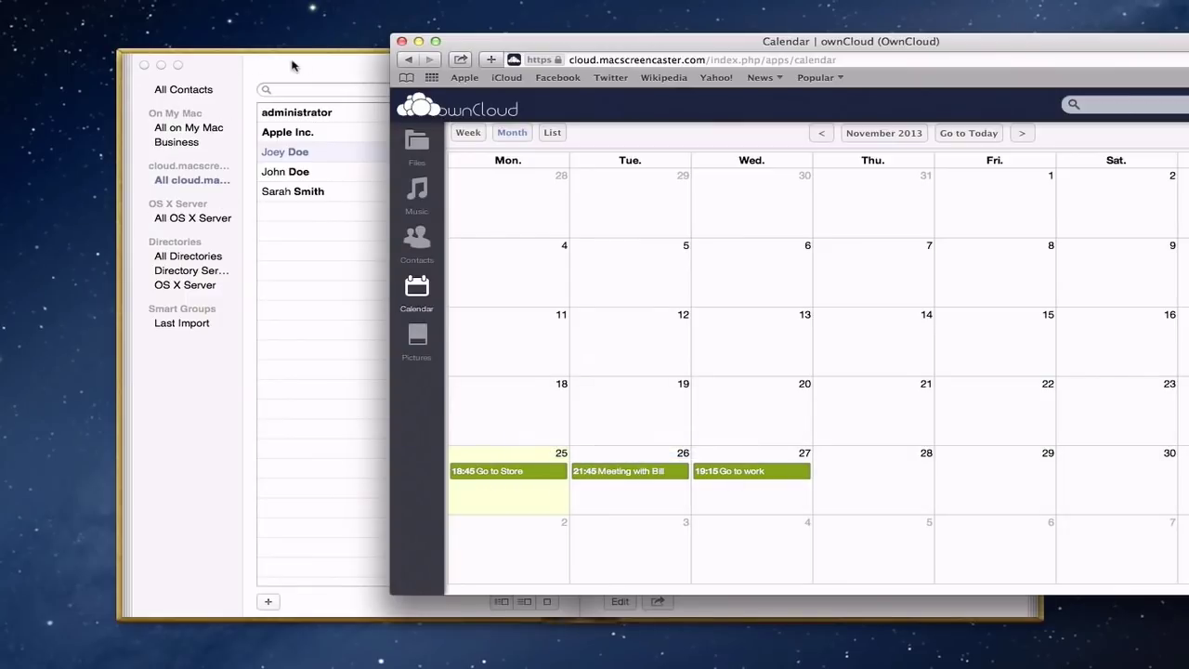
- In Mail, Contacts & Calendars, start a new account via Add Other Account and pick CalDAV
left_click(418, 41)
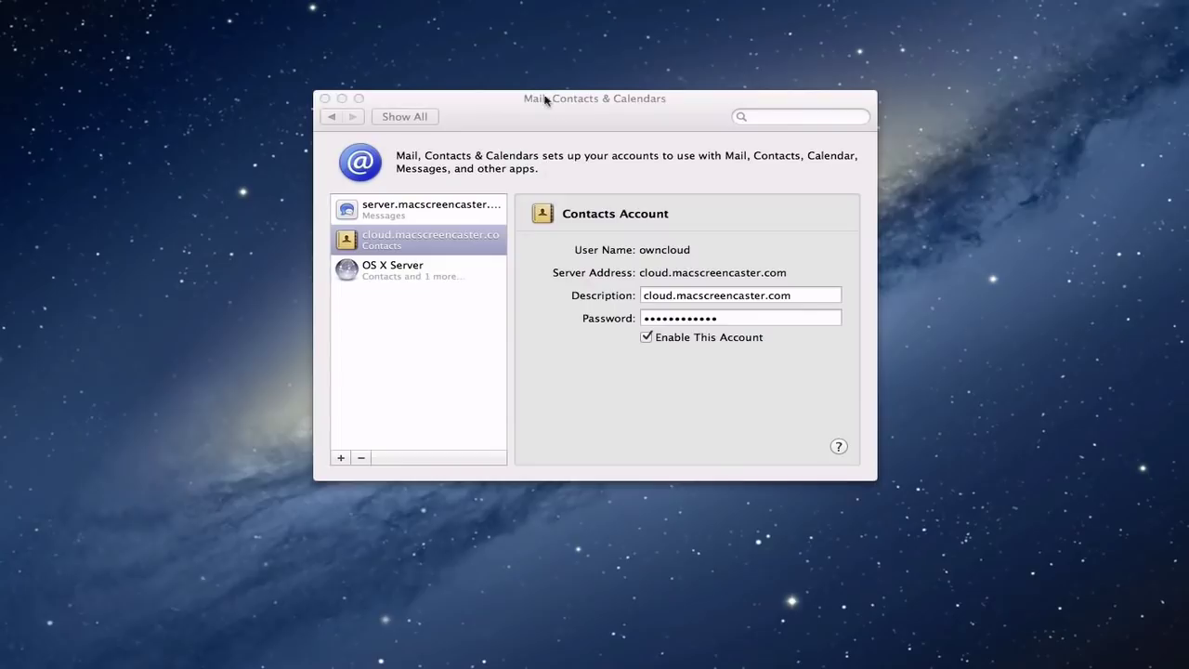
left_click(498, 116)
left_click(399, 117)
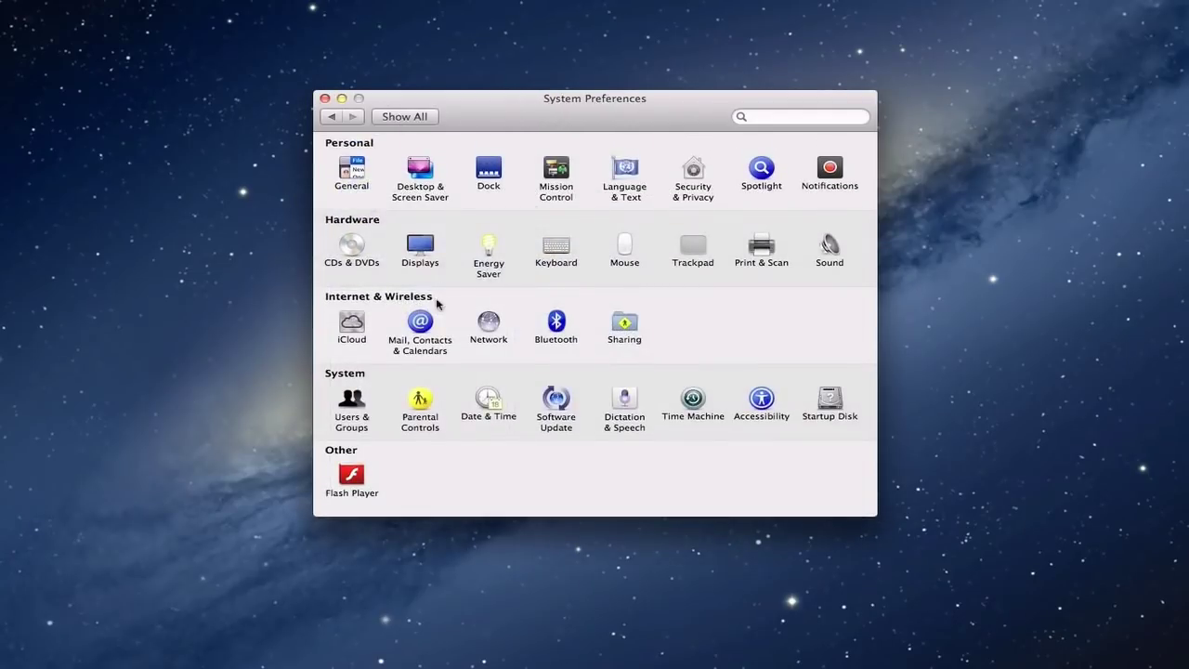
left_click(418, 325)
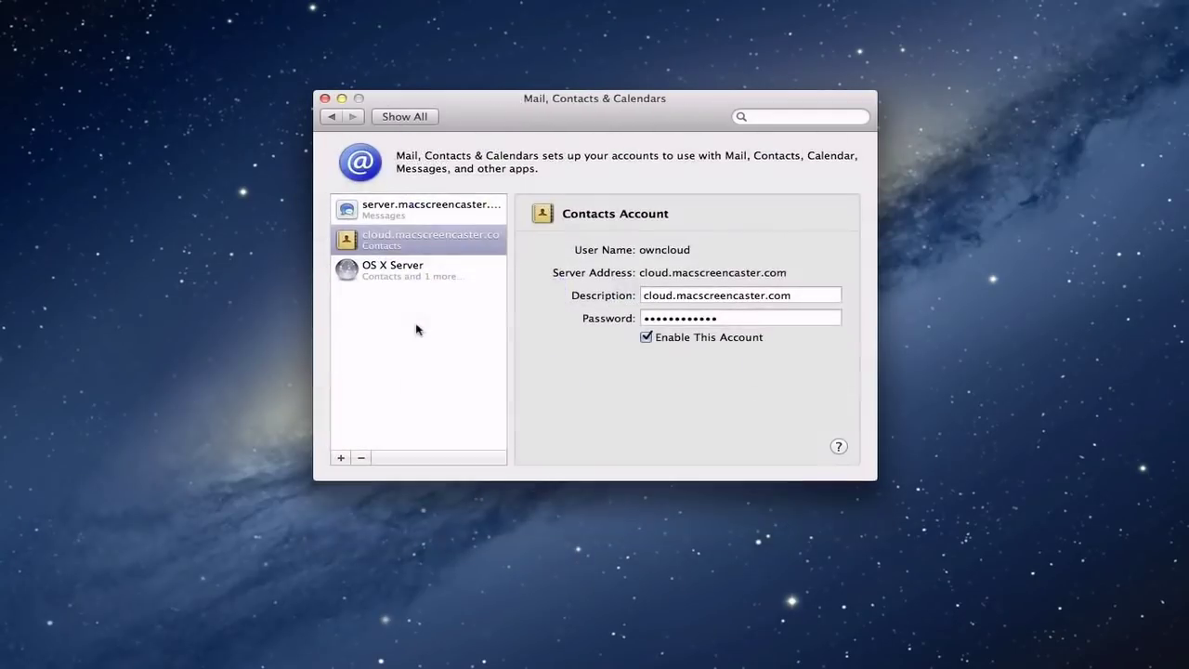
left_click(341, 459)
left_click(683, 444)
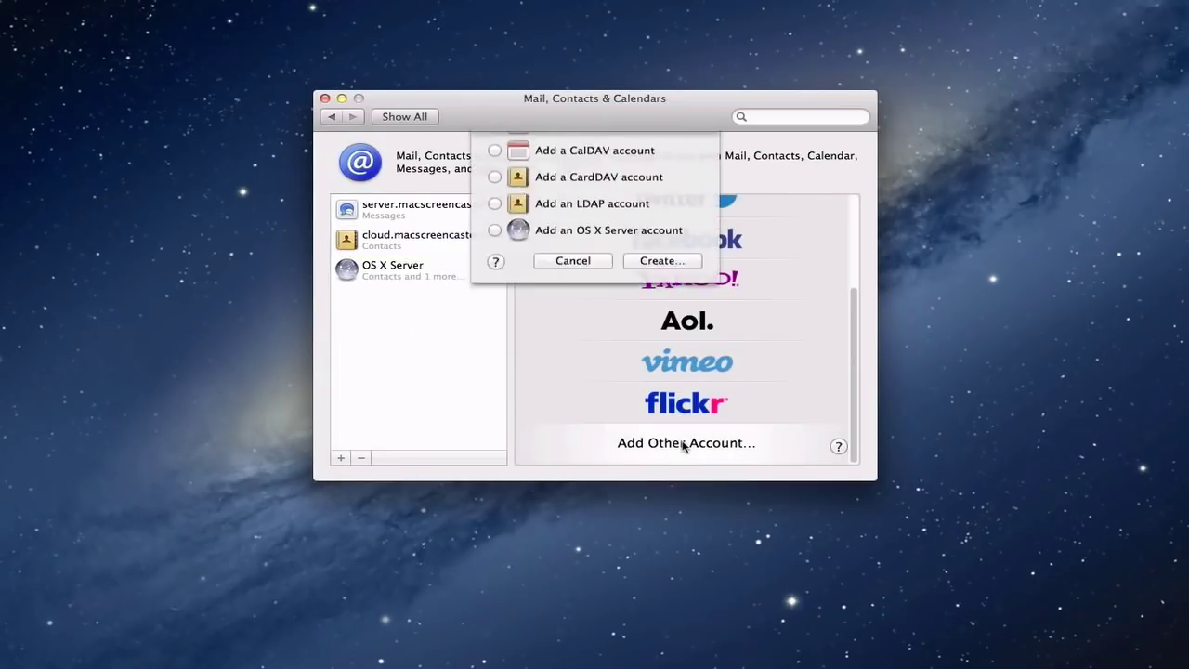
left_click(498, 234)
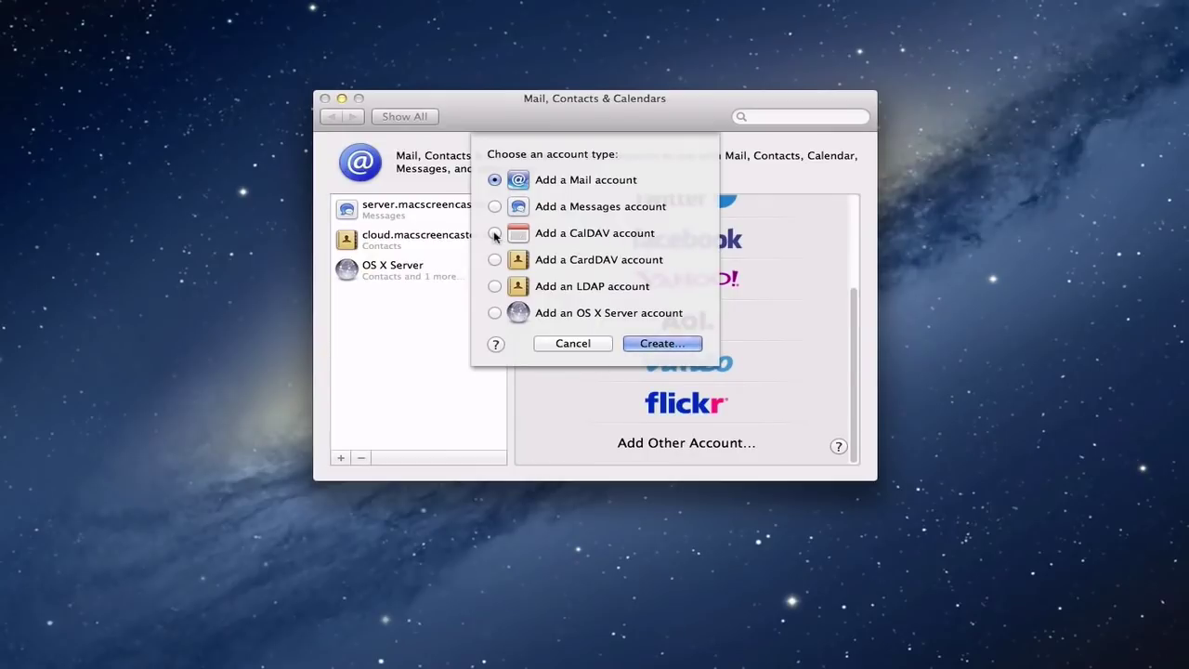
left_click(659, 343)
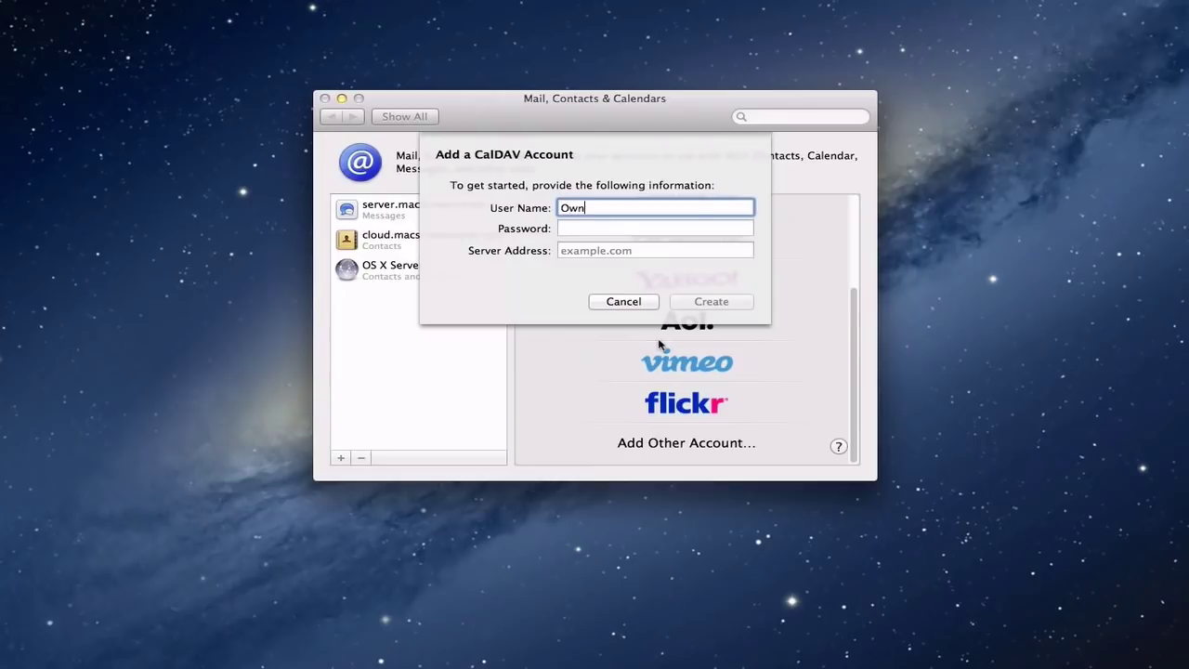
key("Tab")
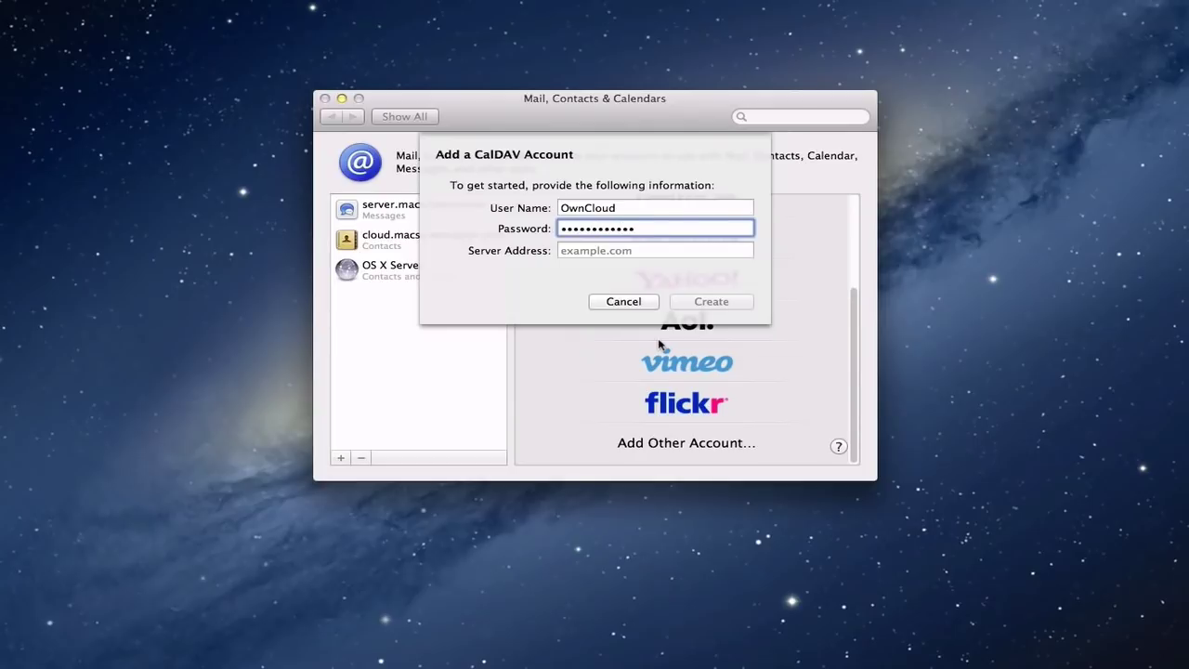
key("Tab")
type("http")
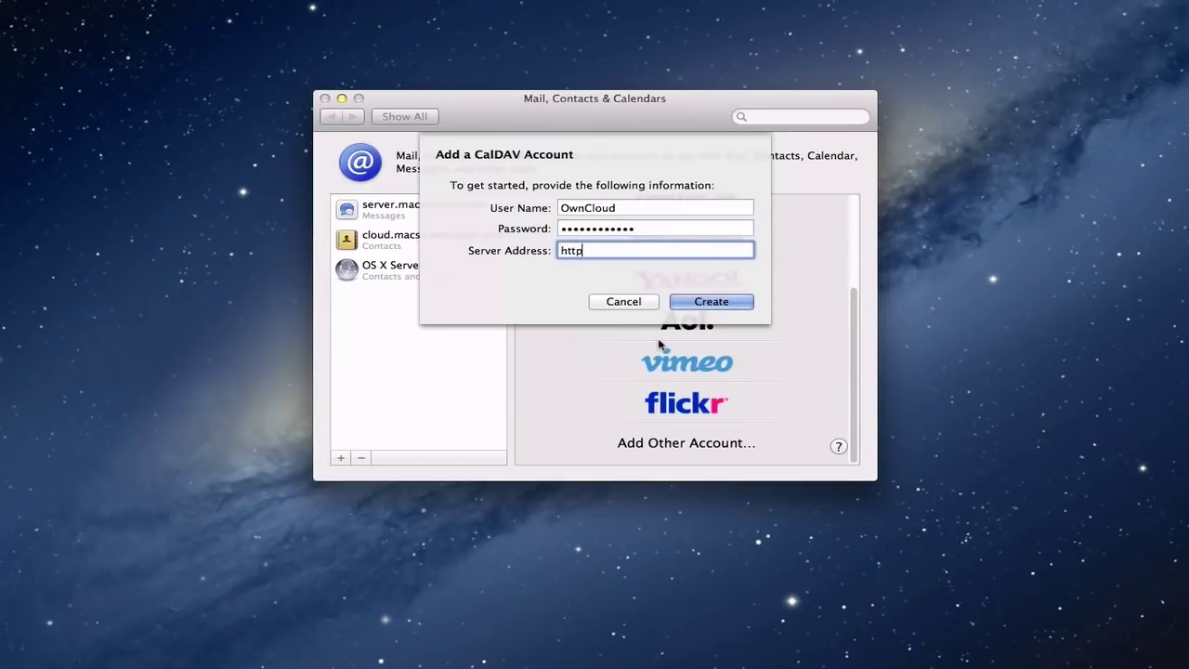
type("s://cloud.macscreencaster.com")
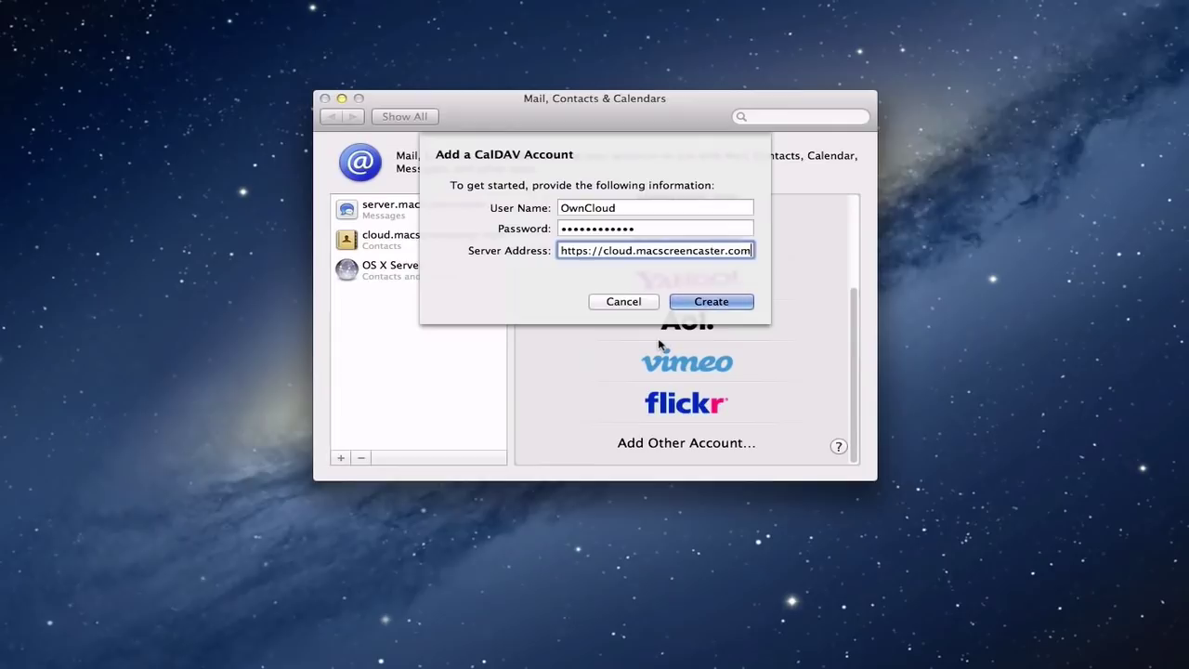
left_click(709, 301)
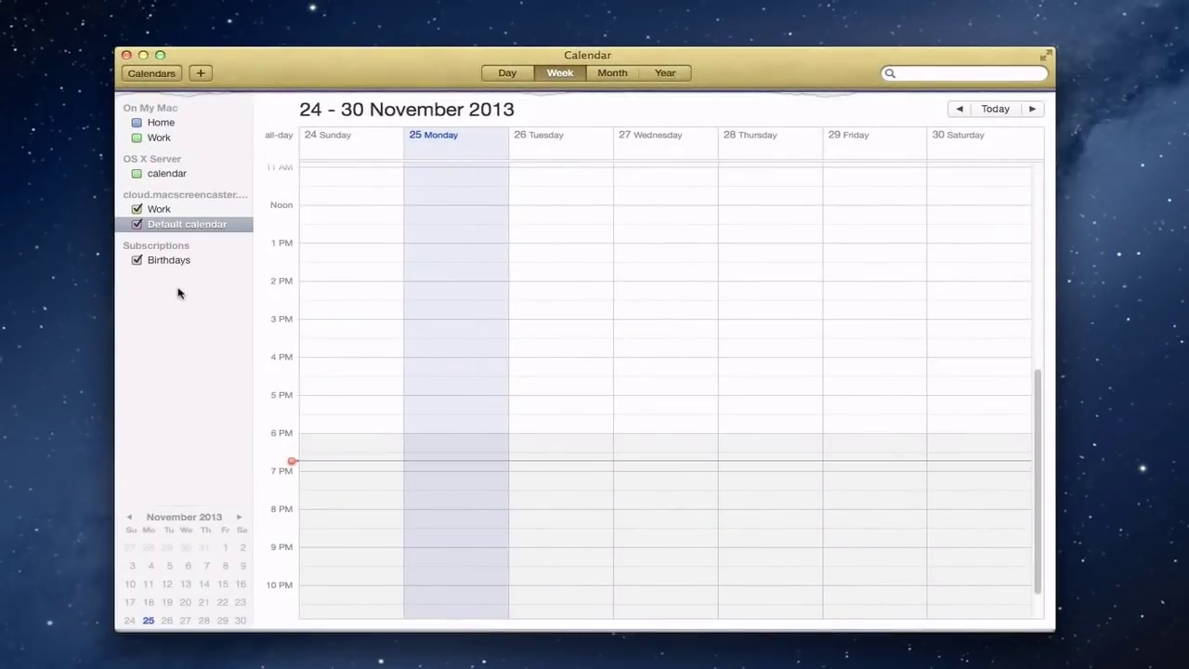
- Compare the cloud Work calendar's events with the web calendar, then minimize Calendar
left_click(159, 209)
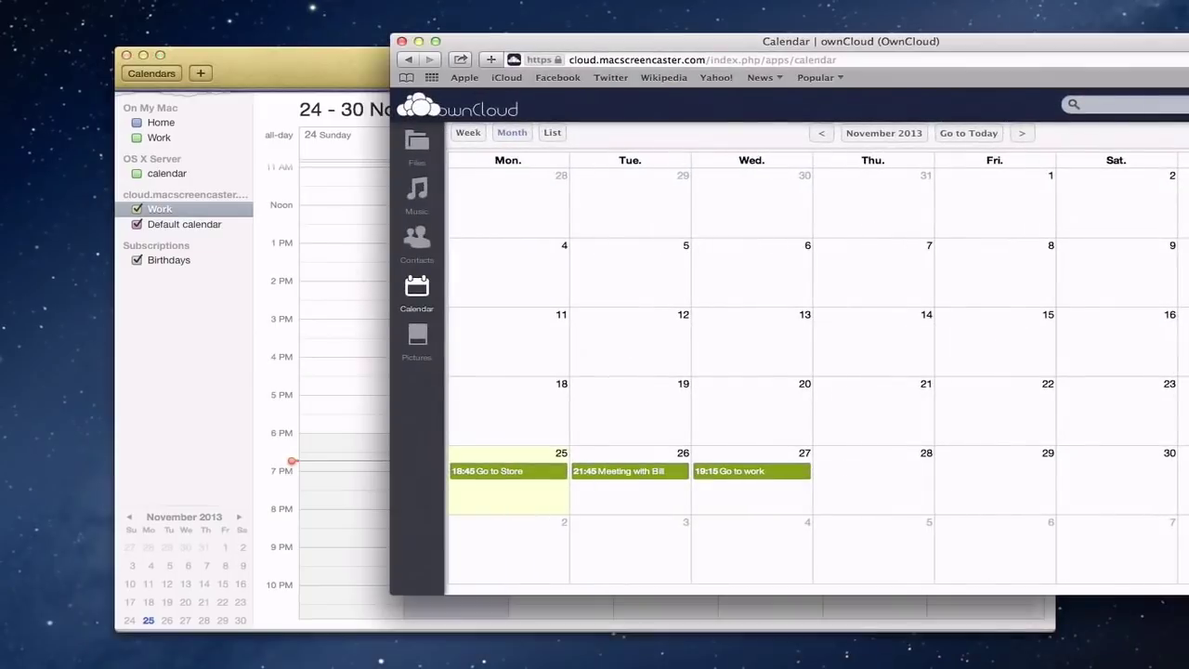
left_click_drag(683, 46, 813, 47)
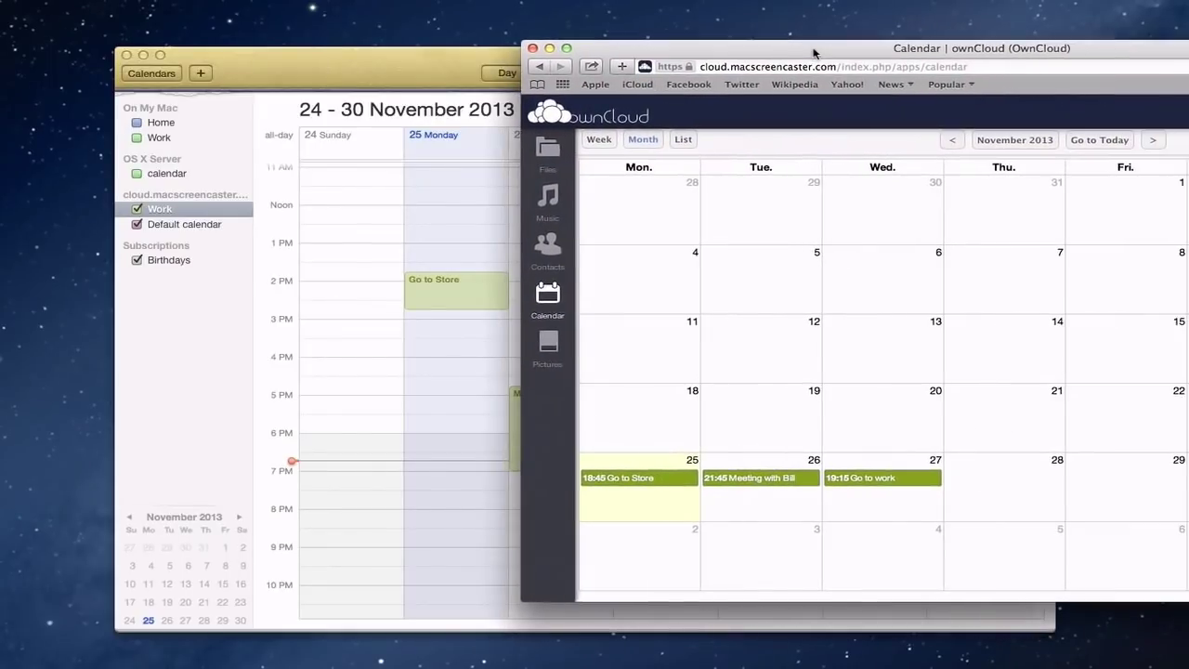
left_click(143, 56)
left_click_drag(735, 50, 318, 52)
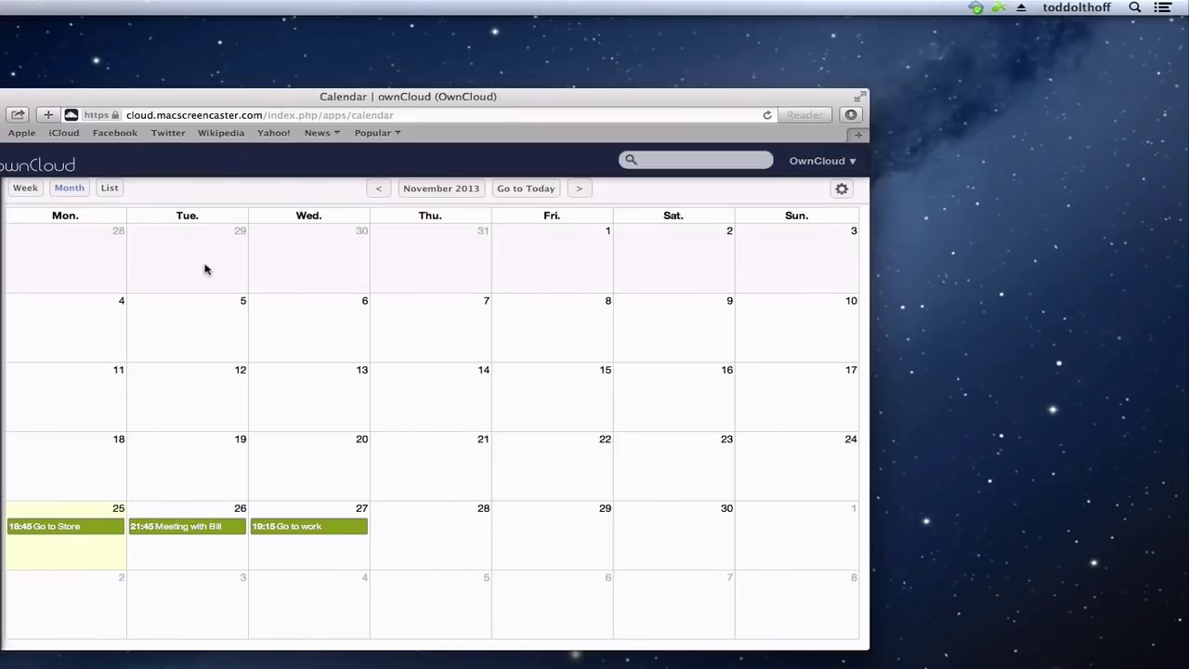
- Show the ownCloud client settings from the menu-bar icon, then minimize the Safari and Mail, Contacts & Calendars windows
left_click(976, 8)
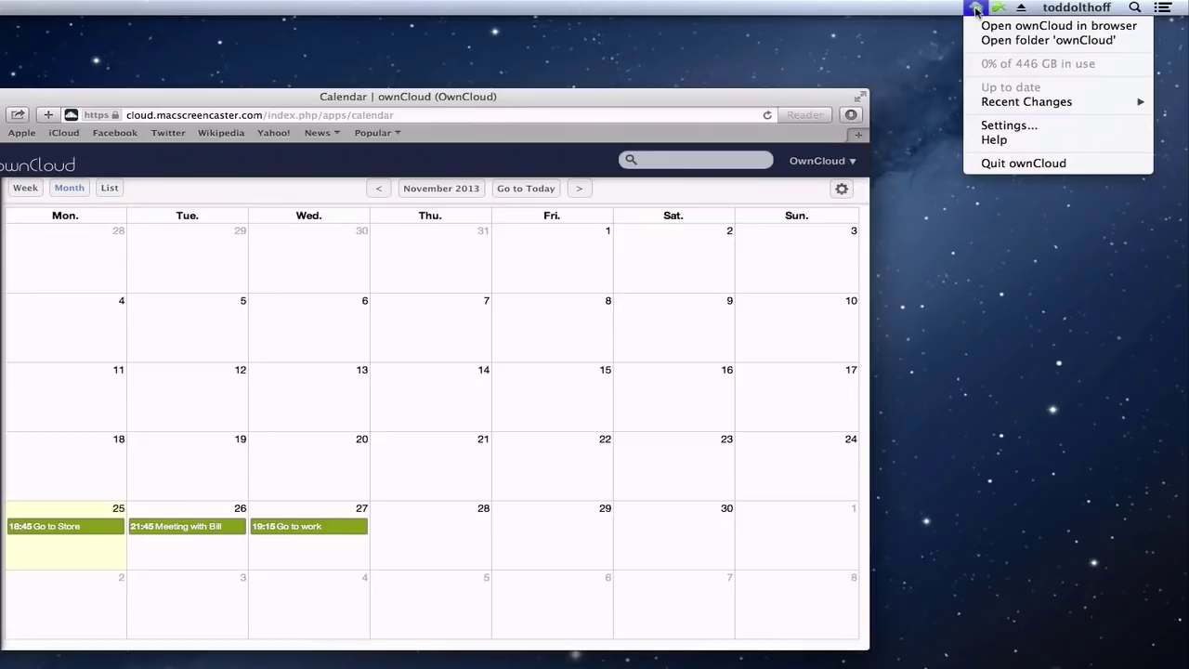
left_click(1021, 129)
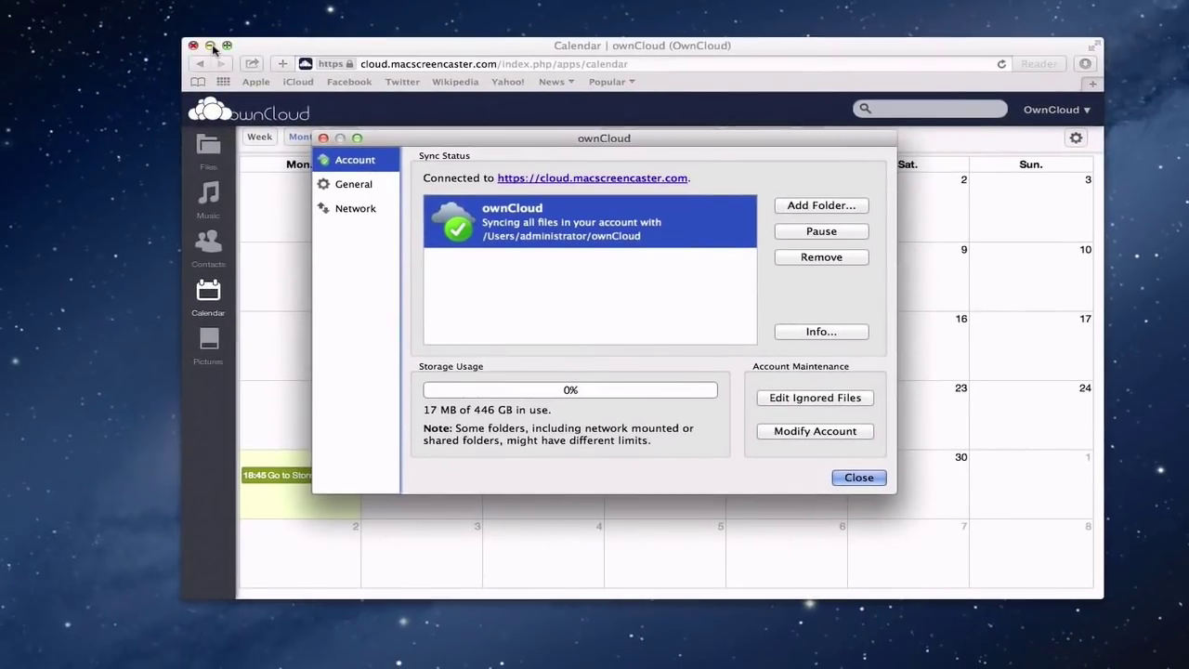
left_click(210, 45)
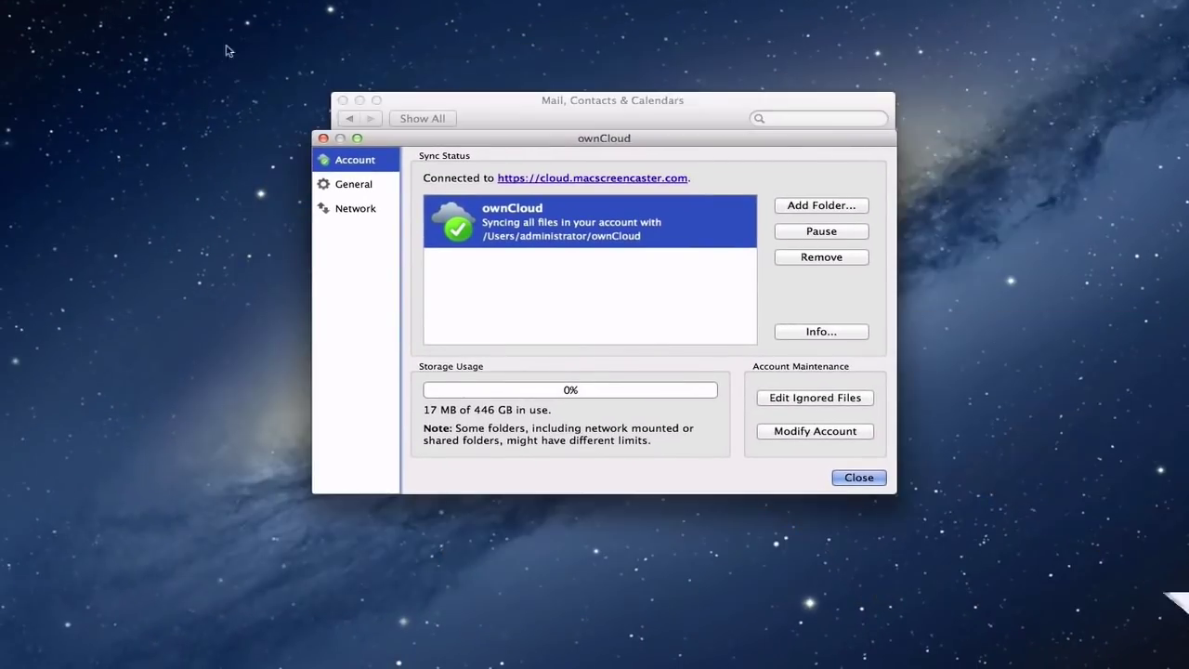
left_click(360, 100)
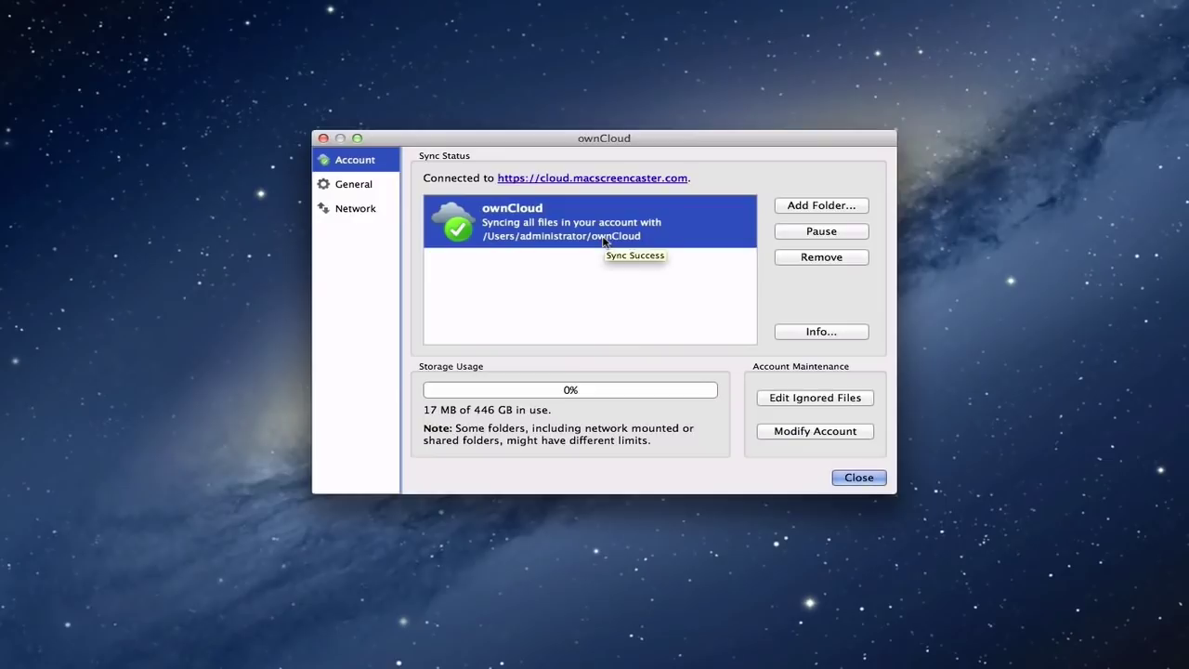
left_click(822, 334)
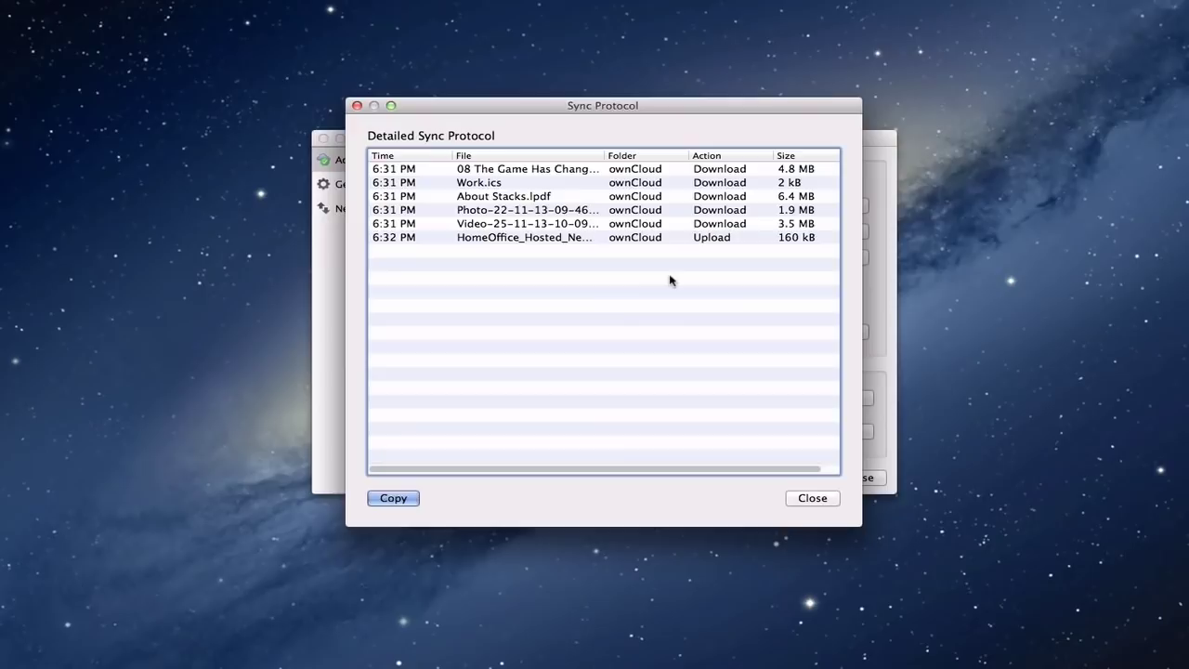
left_click(813, 498)
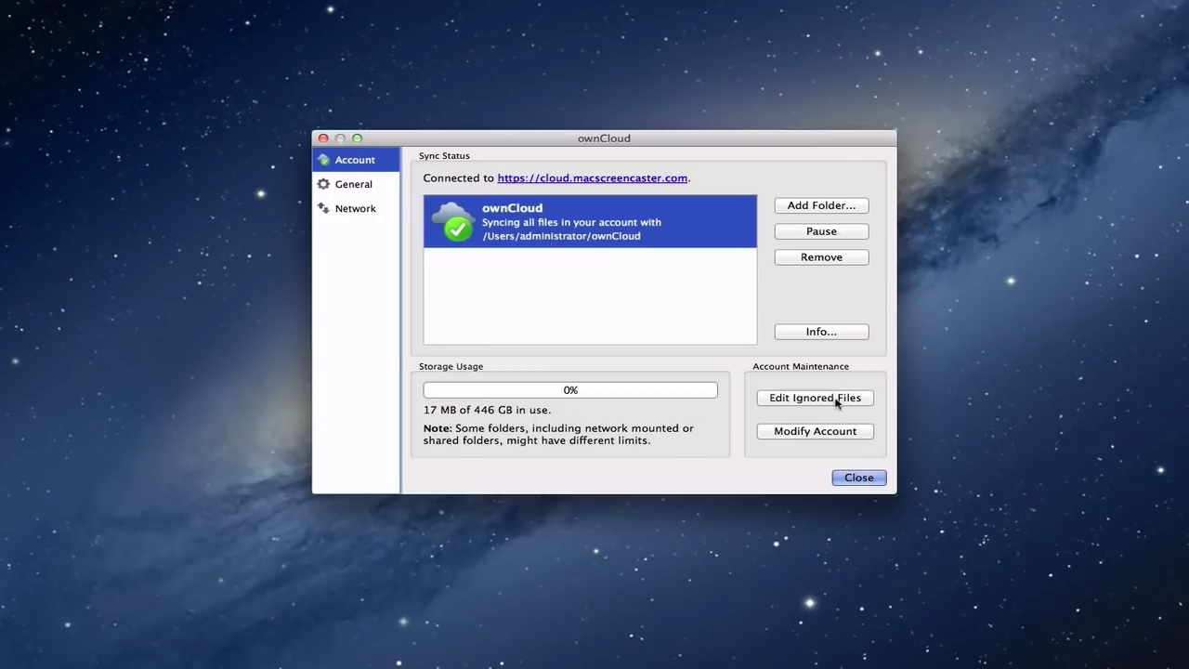
left_click(841, 397)
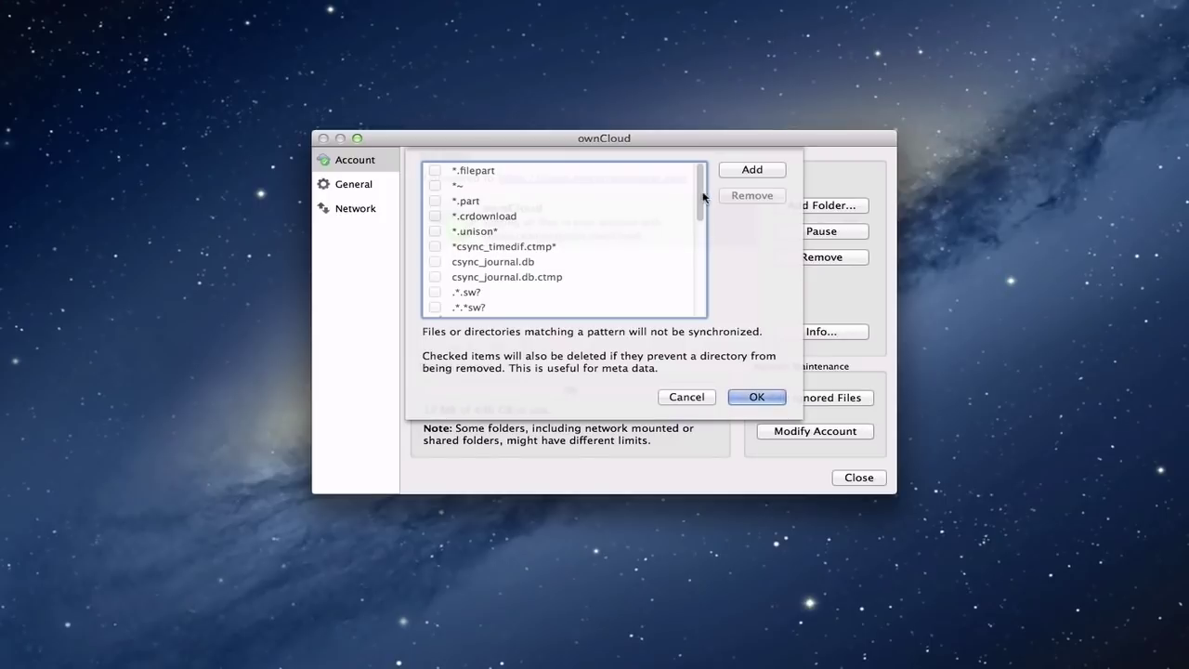
mouse_move(703, 196)
left_mouse_down()
mouse_move(705, 300)
mouse_move(703, 180)
left_mouse_up()
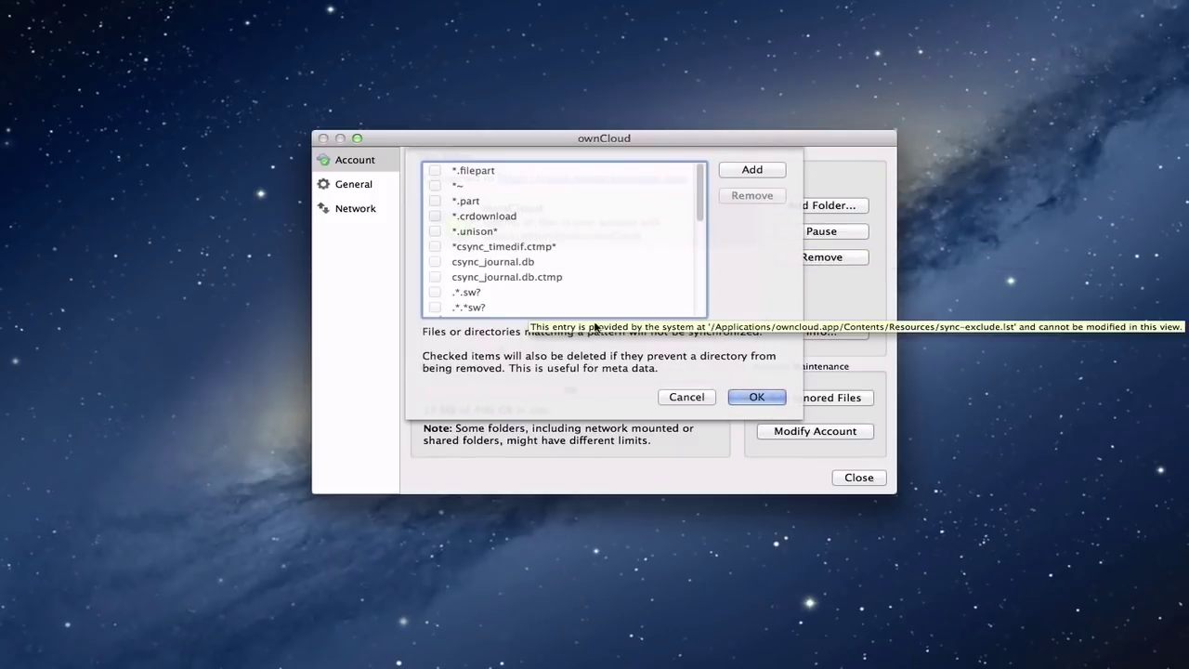
left_click(686, 397)
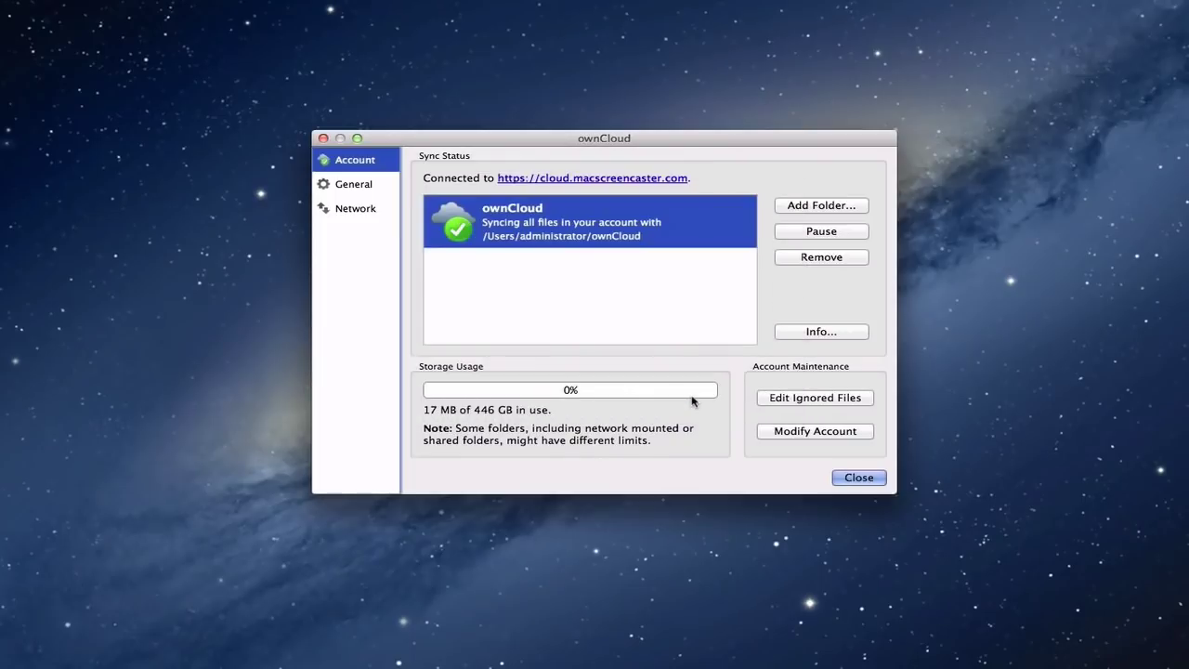
left_click(802, 433)
- Enable Use Monochrome Icons under General, then view the Network proxy and bandwidth settings
left_click(331, 189)
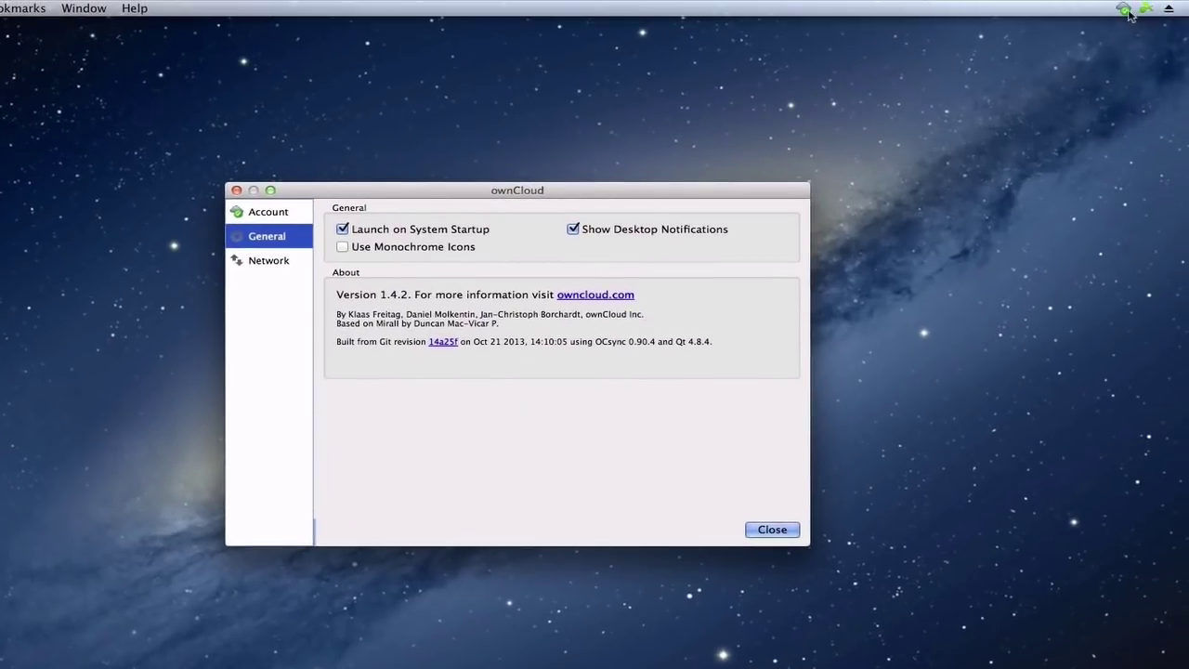
left_click(343, 246)
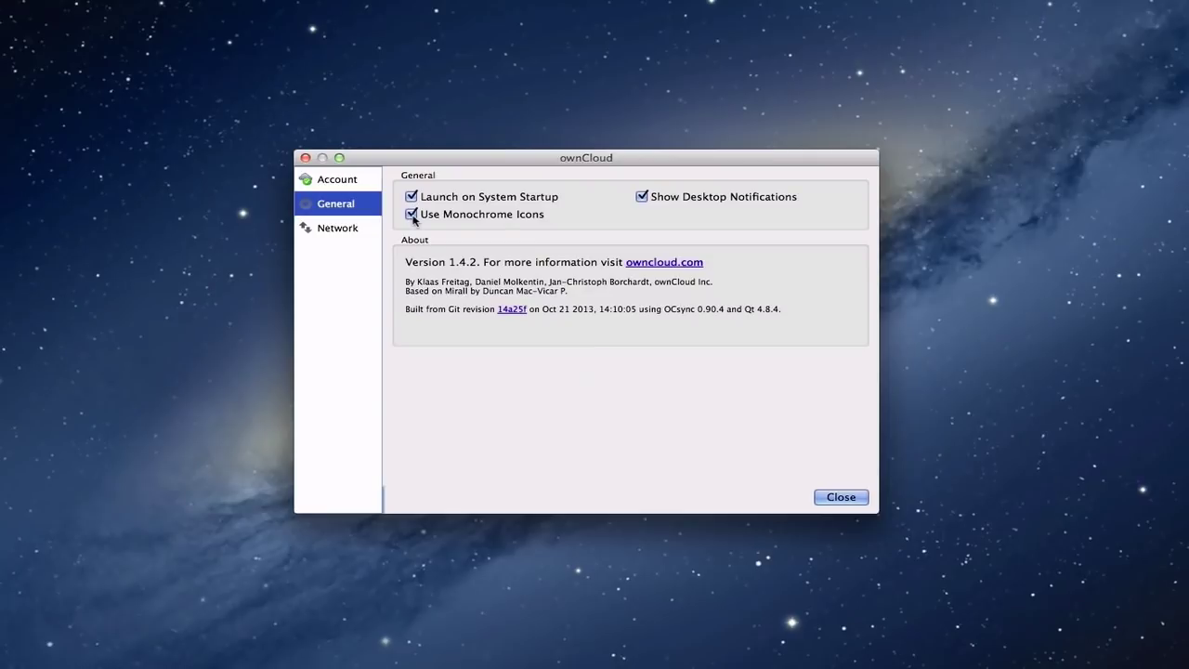
left_click(333, 229)
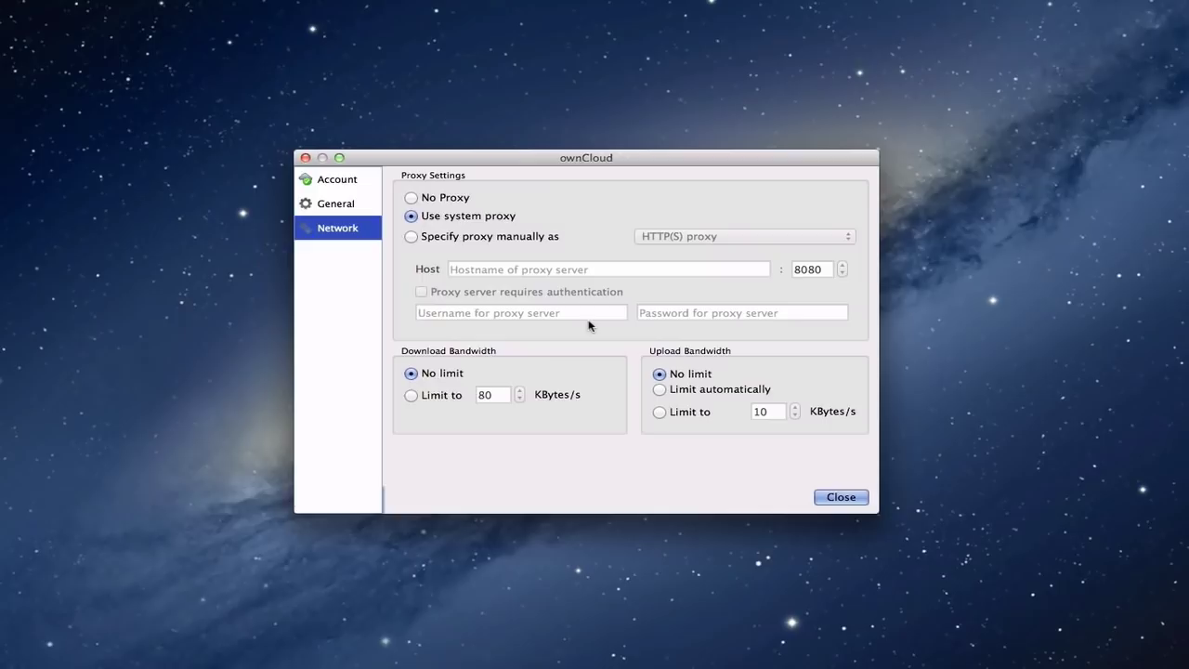
- Return to the Account page showing sync with /Users/administrator/ownCloud and 17 MB of 446 GB used
left_click(327, 187)
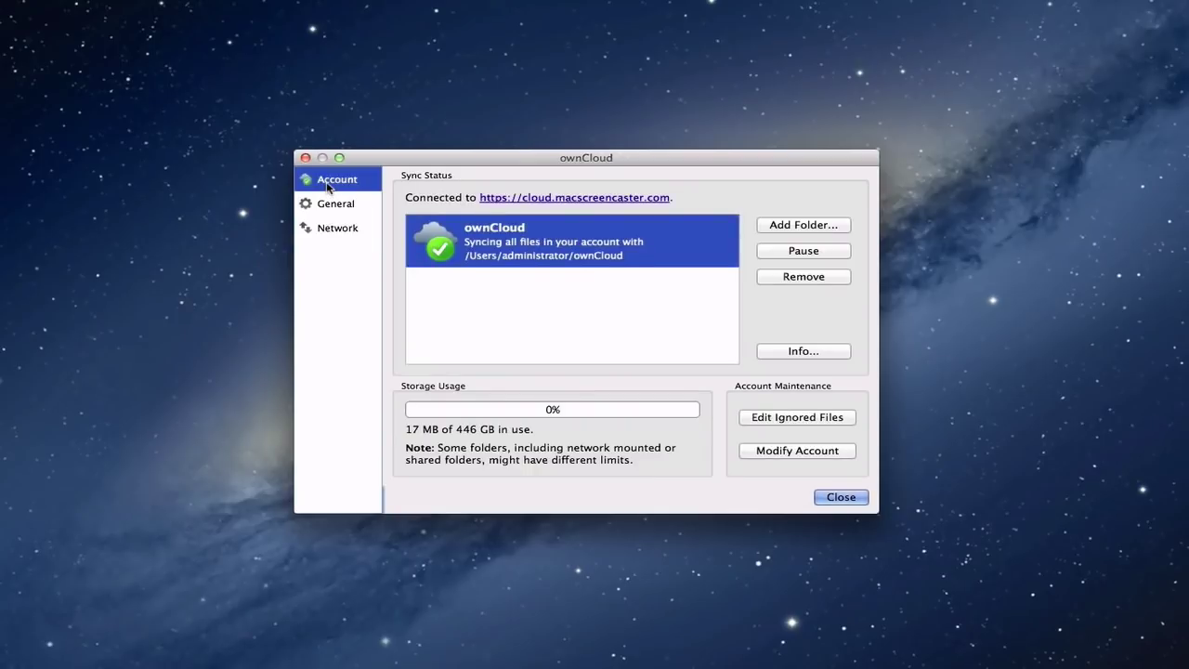